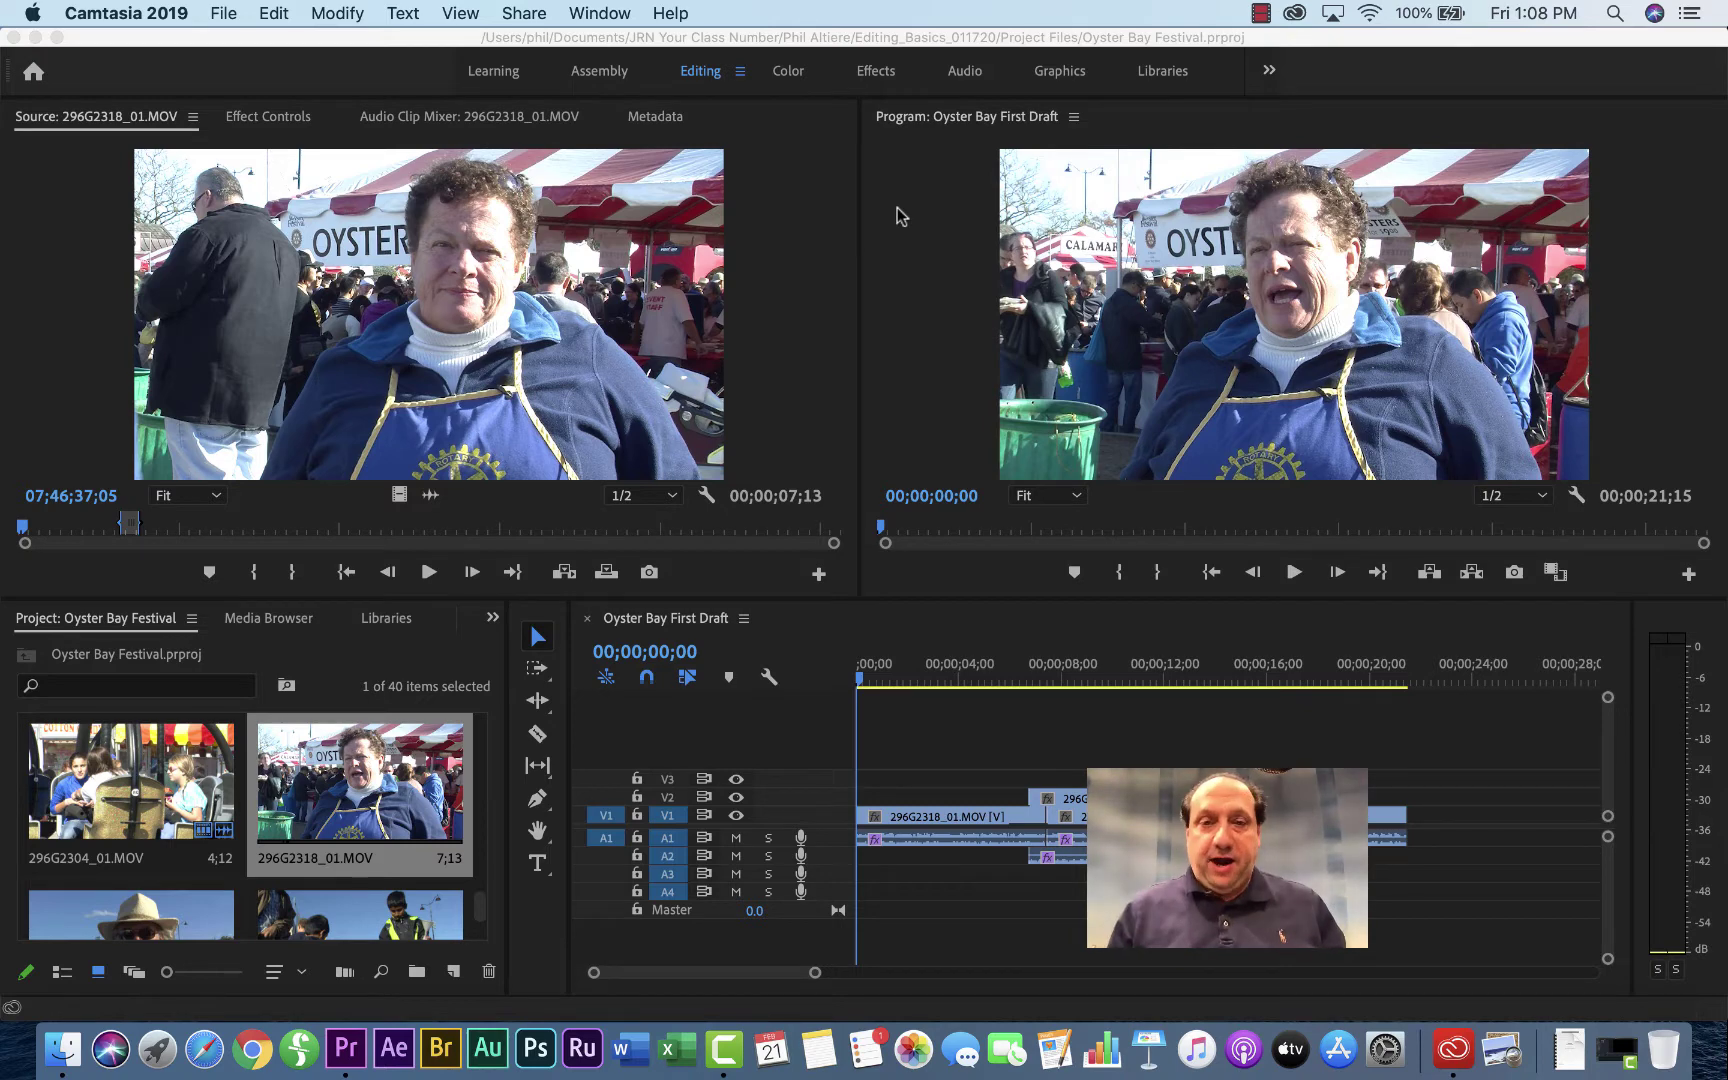
Step: Bring Premiere Pro to the front and briefly play the interview clip as a preview
{"action": "left_click", "coordinate": [428, 573]}
{"action": "left_click", "coordinate": [428, 573]}
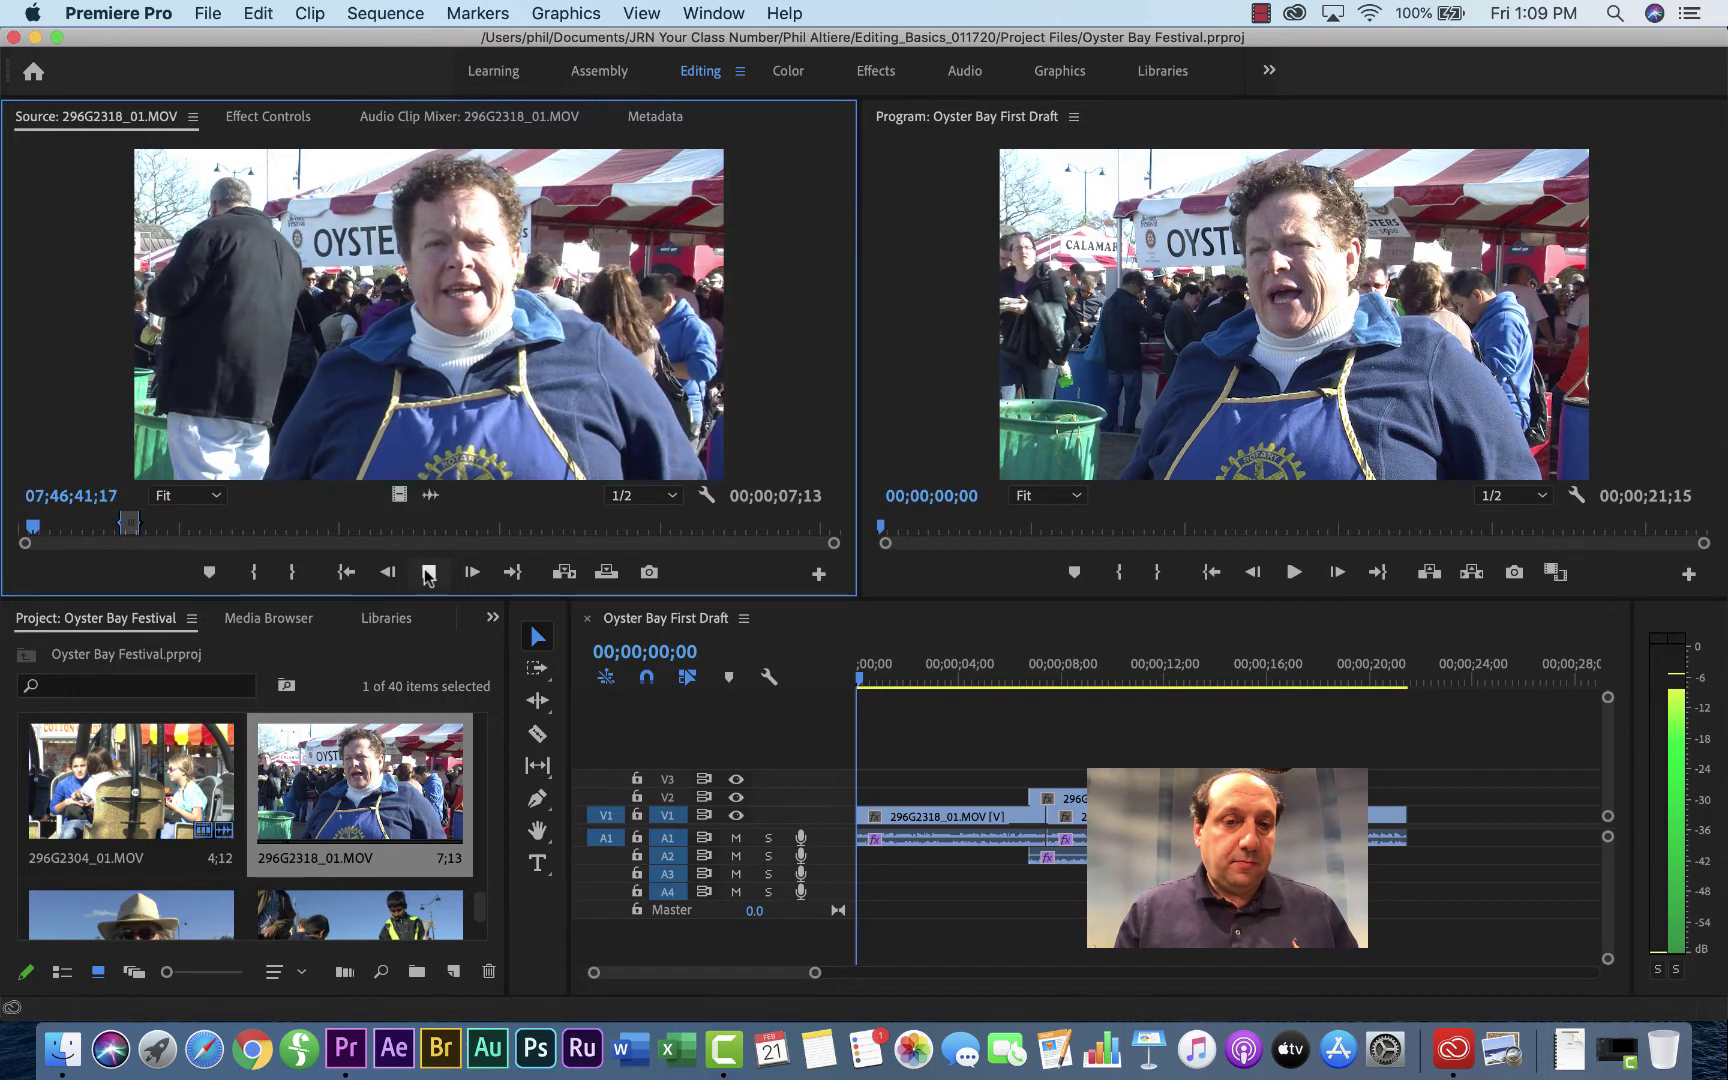
{"action": "left_click", "coordinate": [428, 573]}
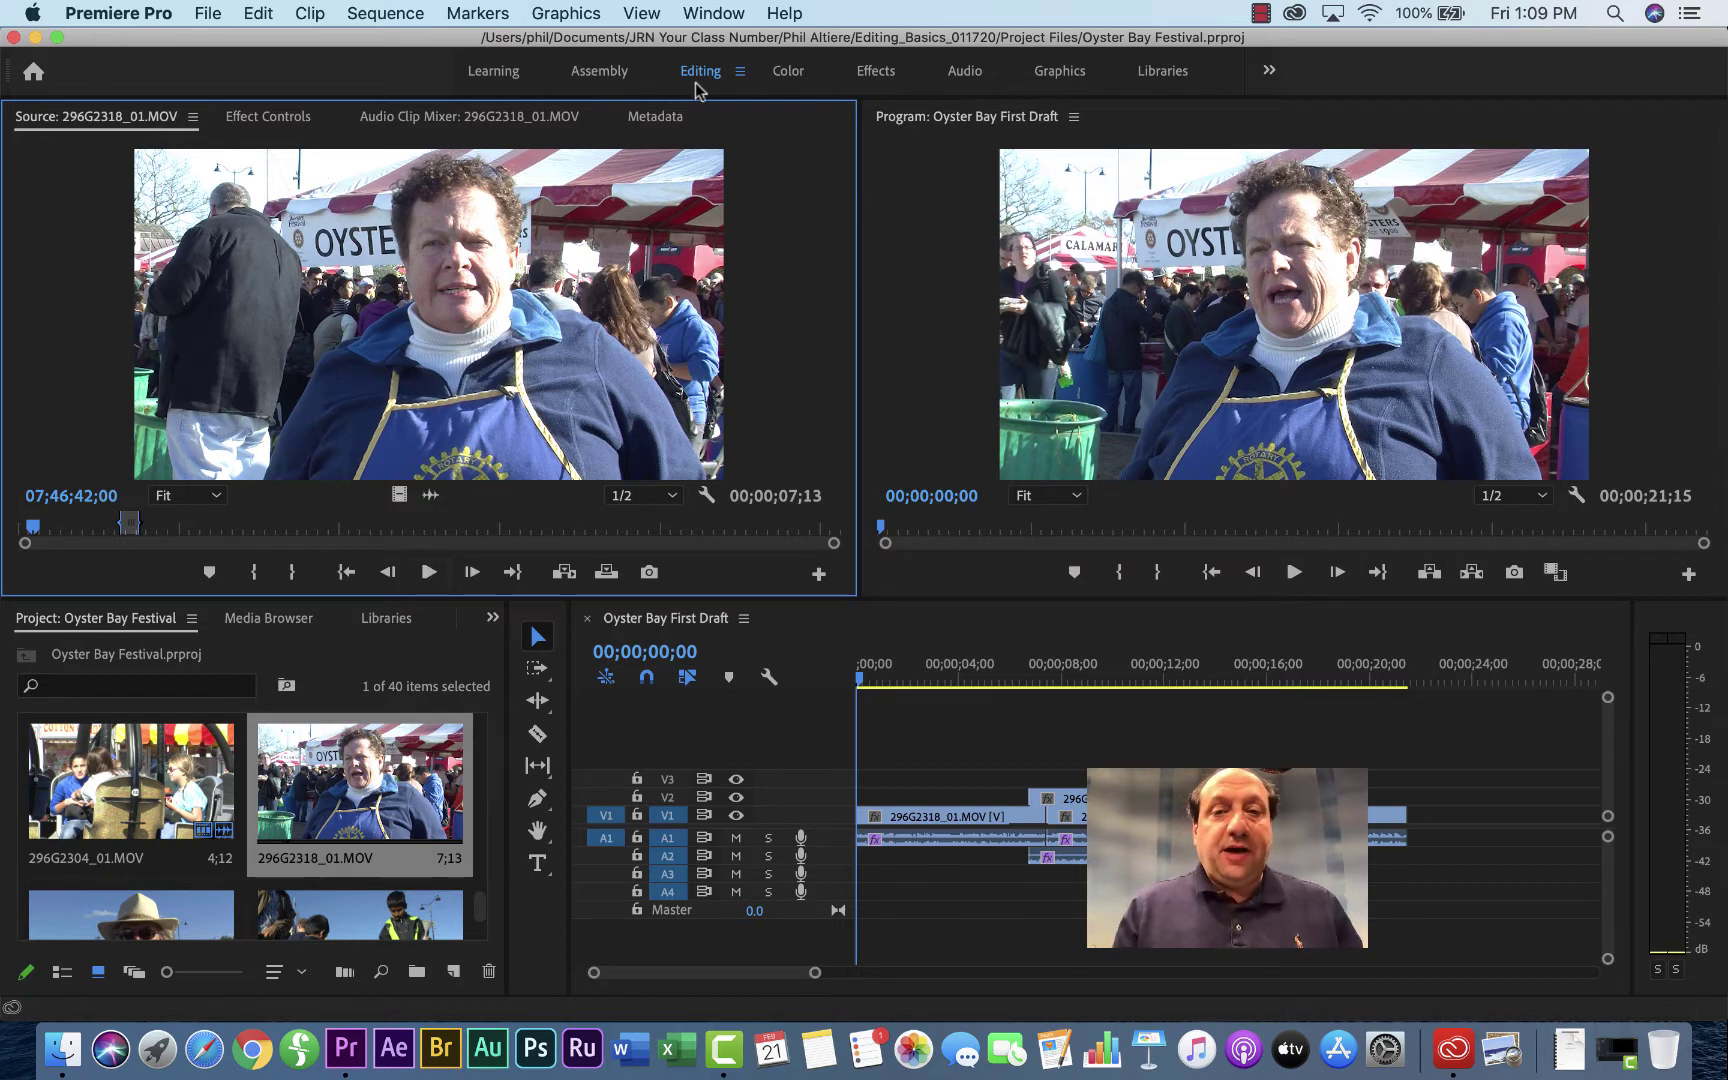
Step: Switch to the Graphics workspace and filter Essential Graphics templates by 'lower third'
{"action": "left_click", "coordinate": [1059, 72]}
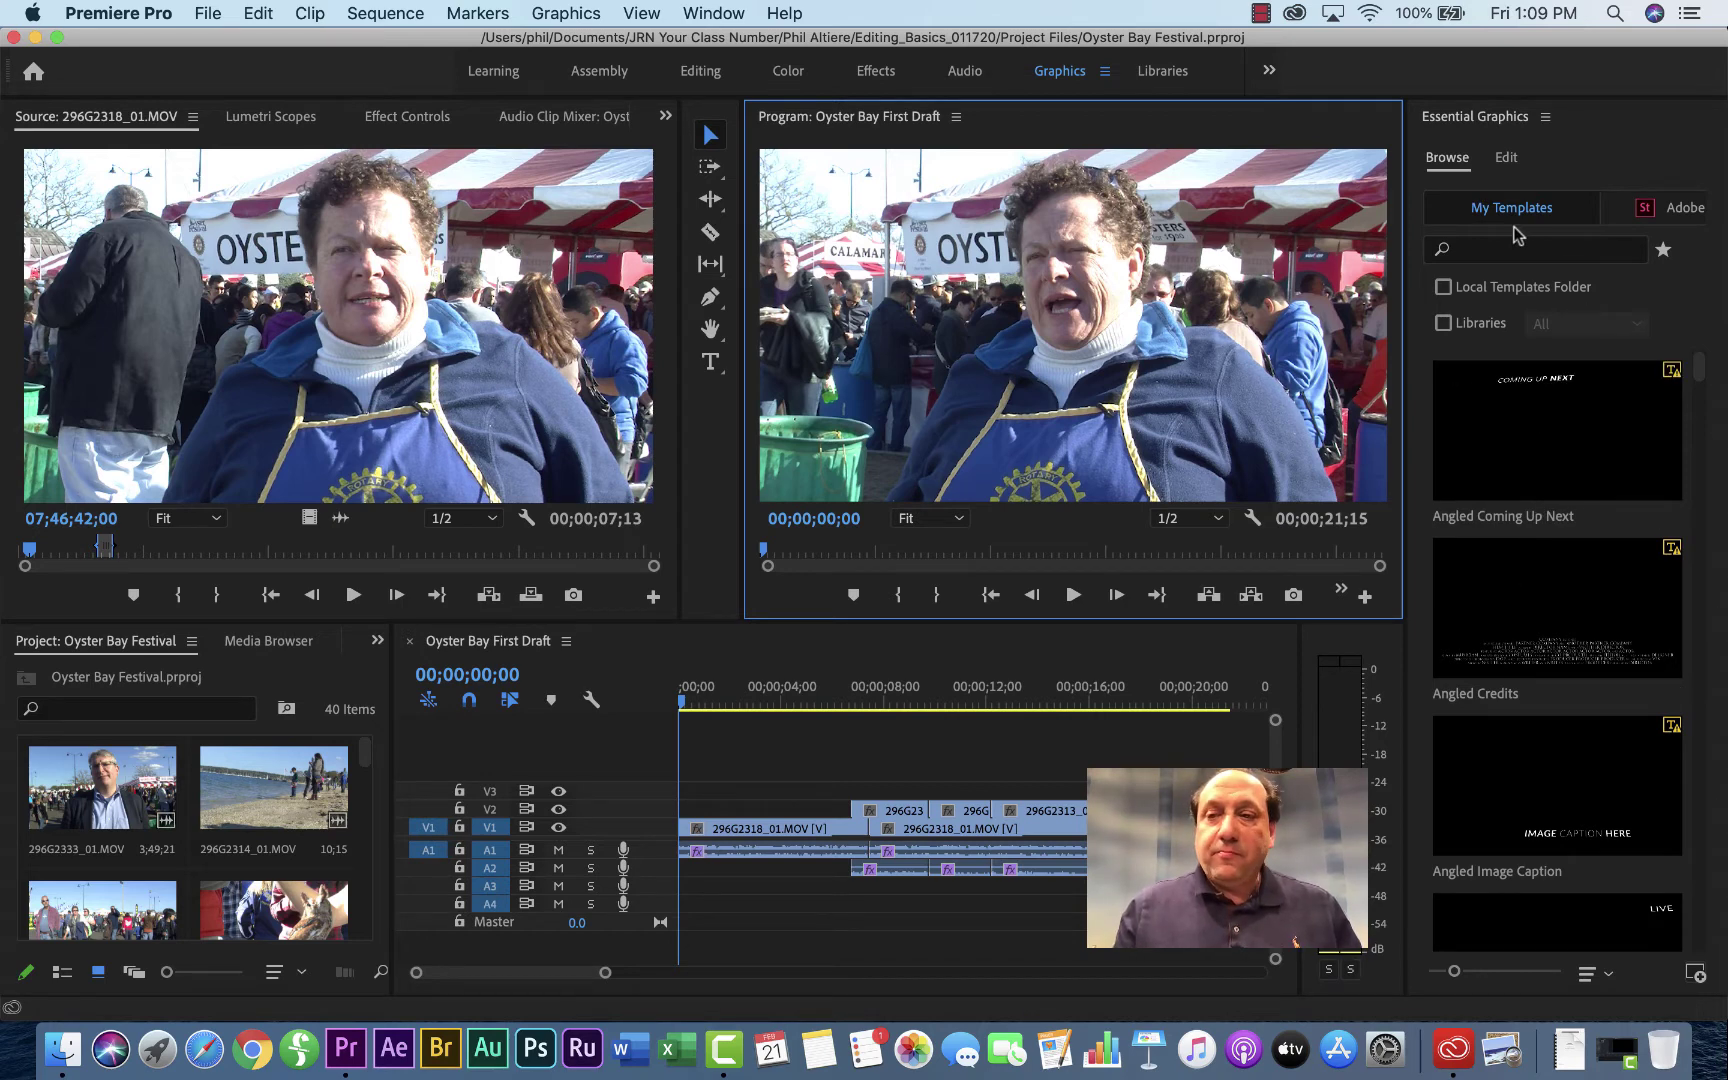
{"action": "left_click", "coordinate": [1494, 256]}
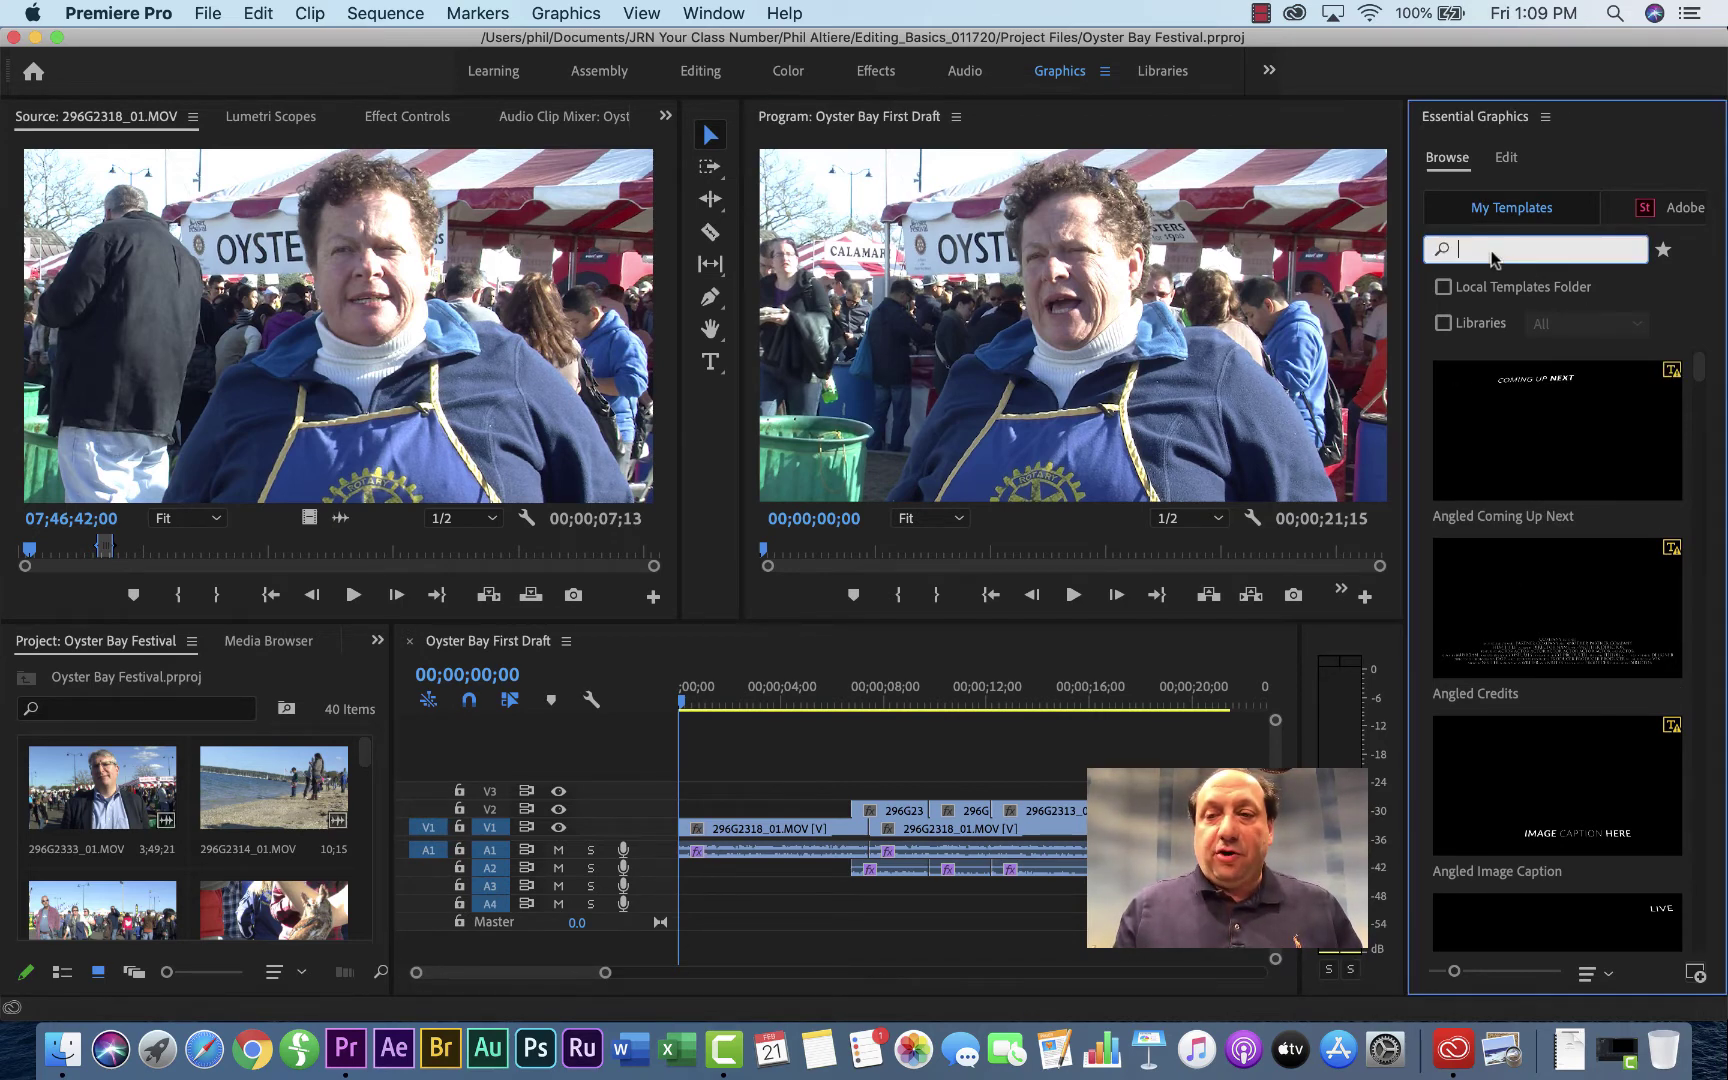
{"action": "type", "text": "lower third"}
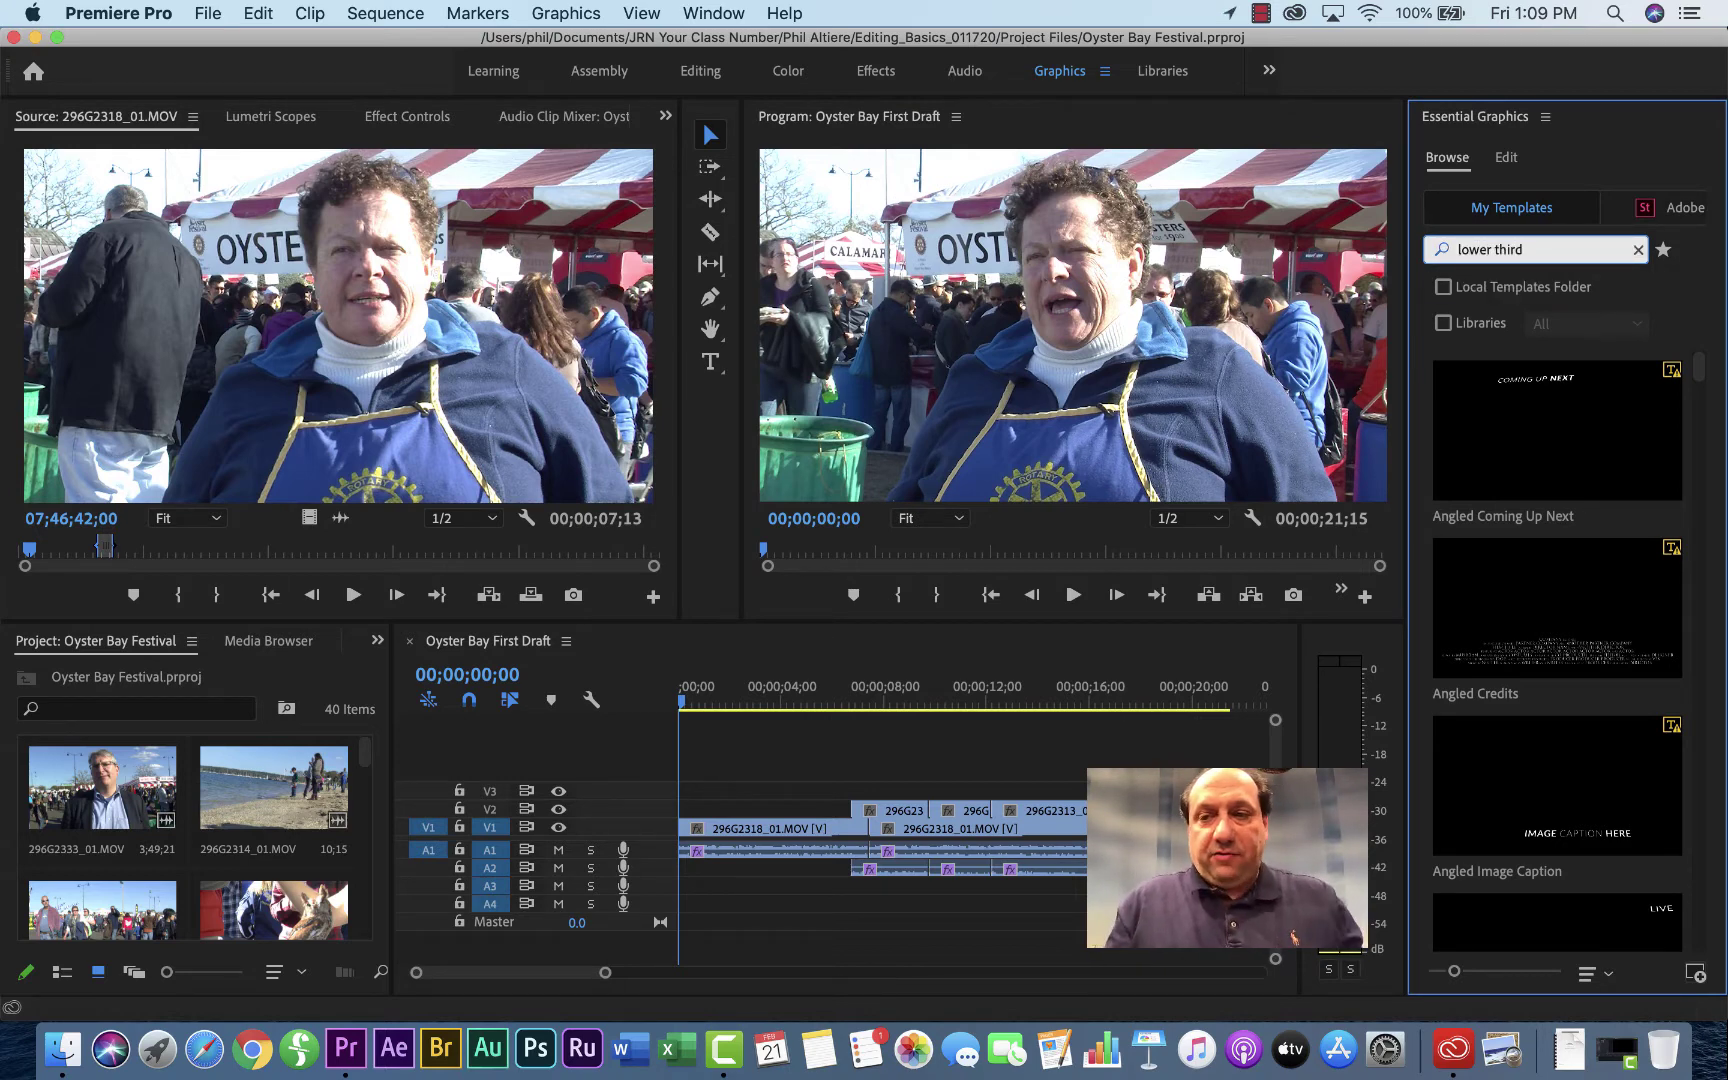
{"action": "key", "text": "Return"}
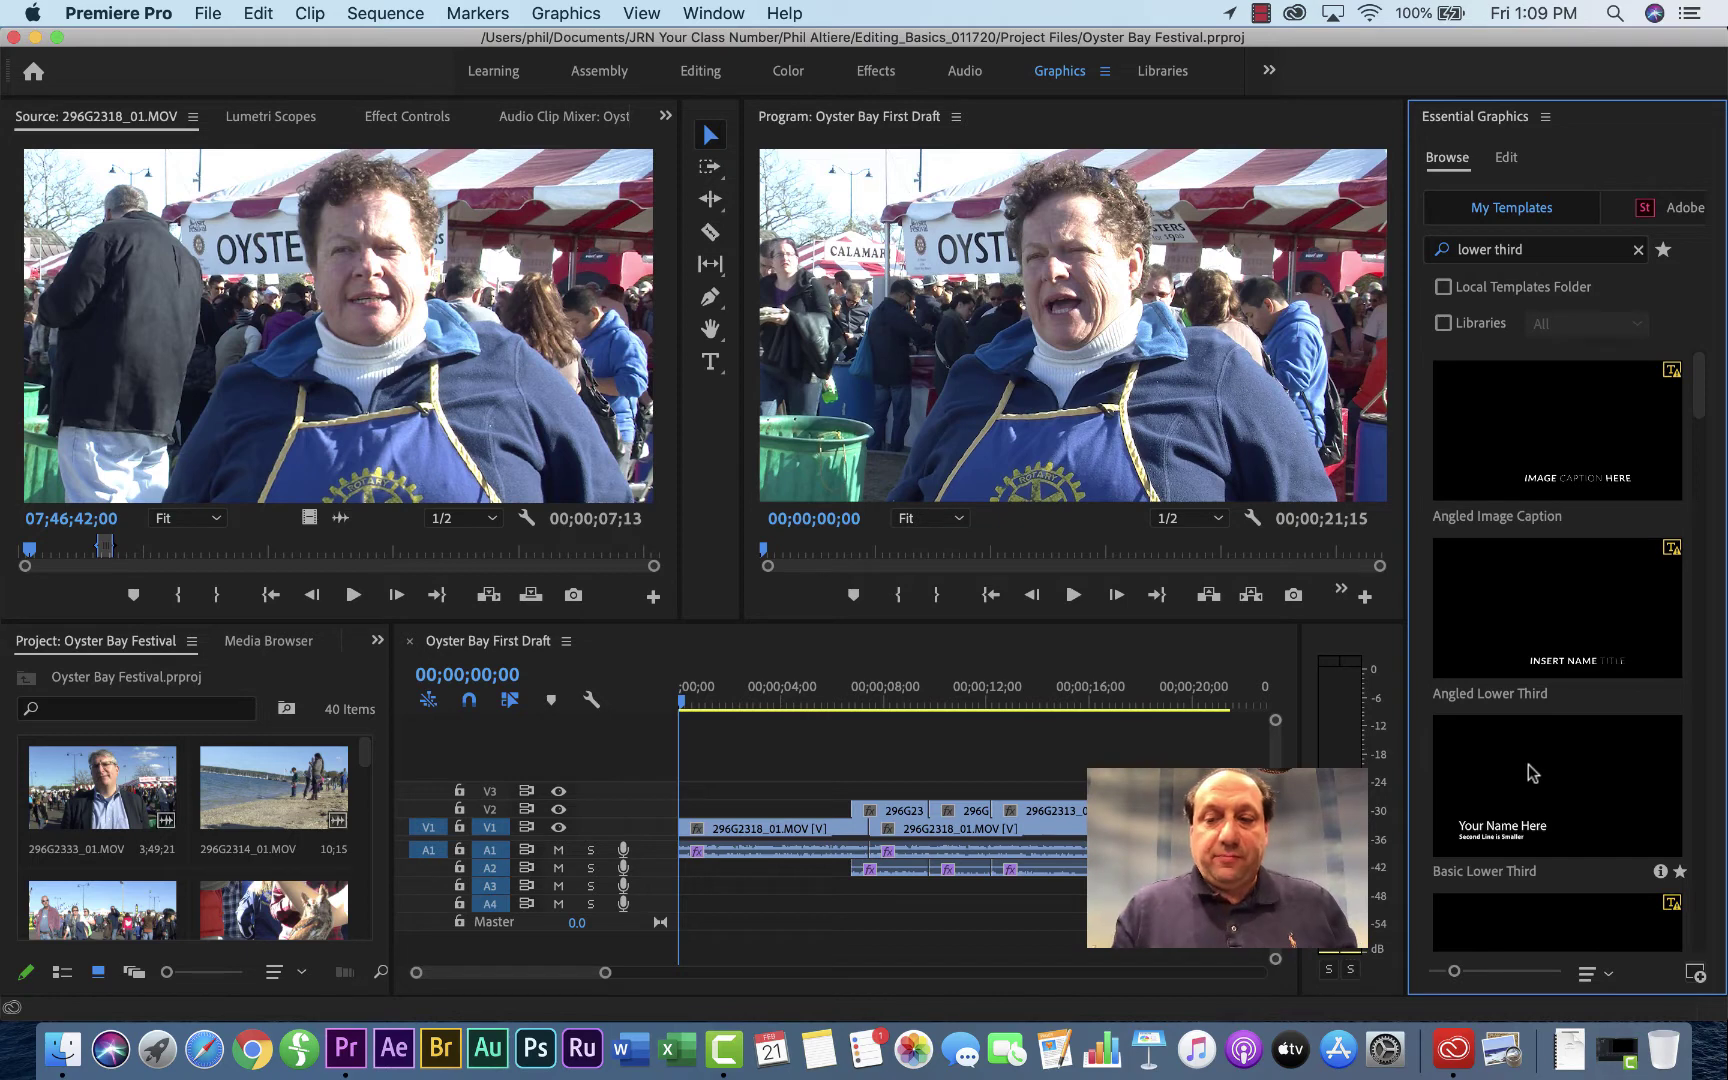
Step: Place the Basic Lower Third template on V2 at the sequence start and select it
{"action": "left_click_drag", "start_coordinate": [1528, 764], "coordinate": [684, 822]}
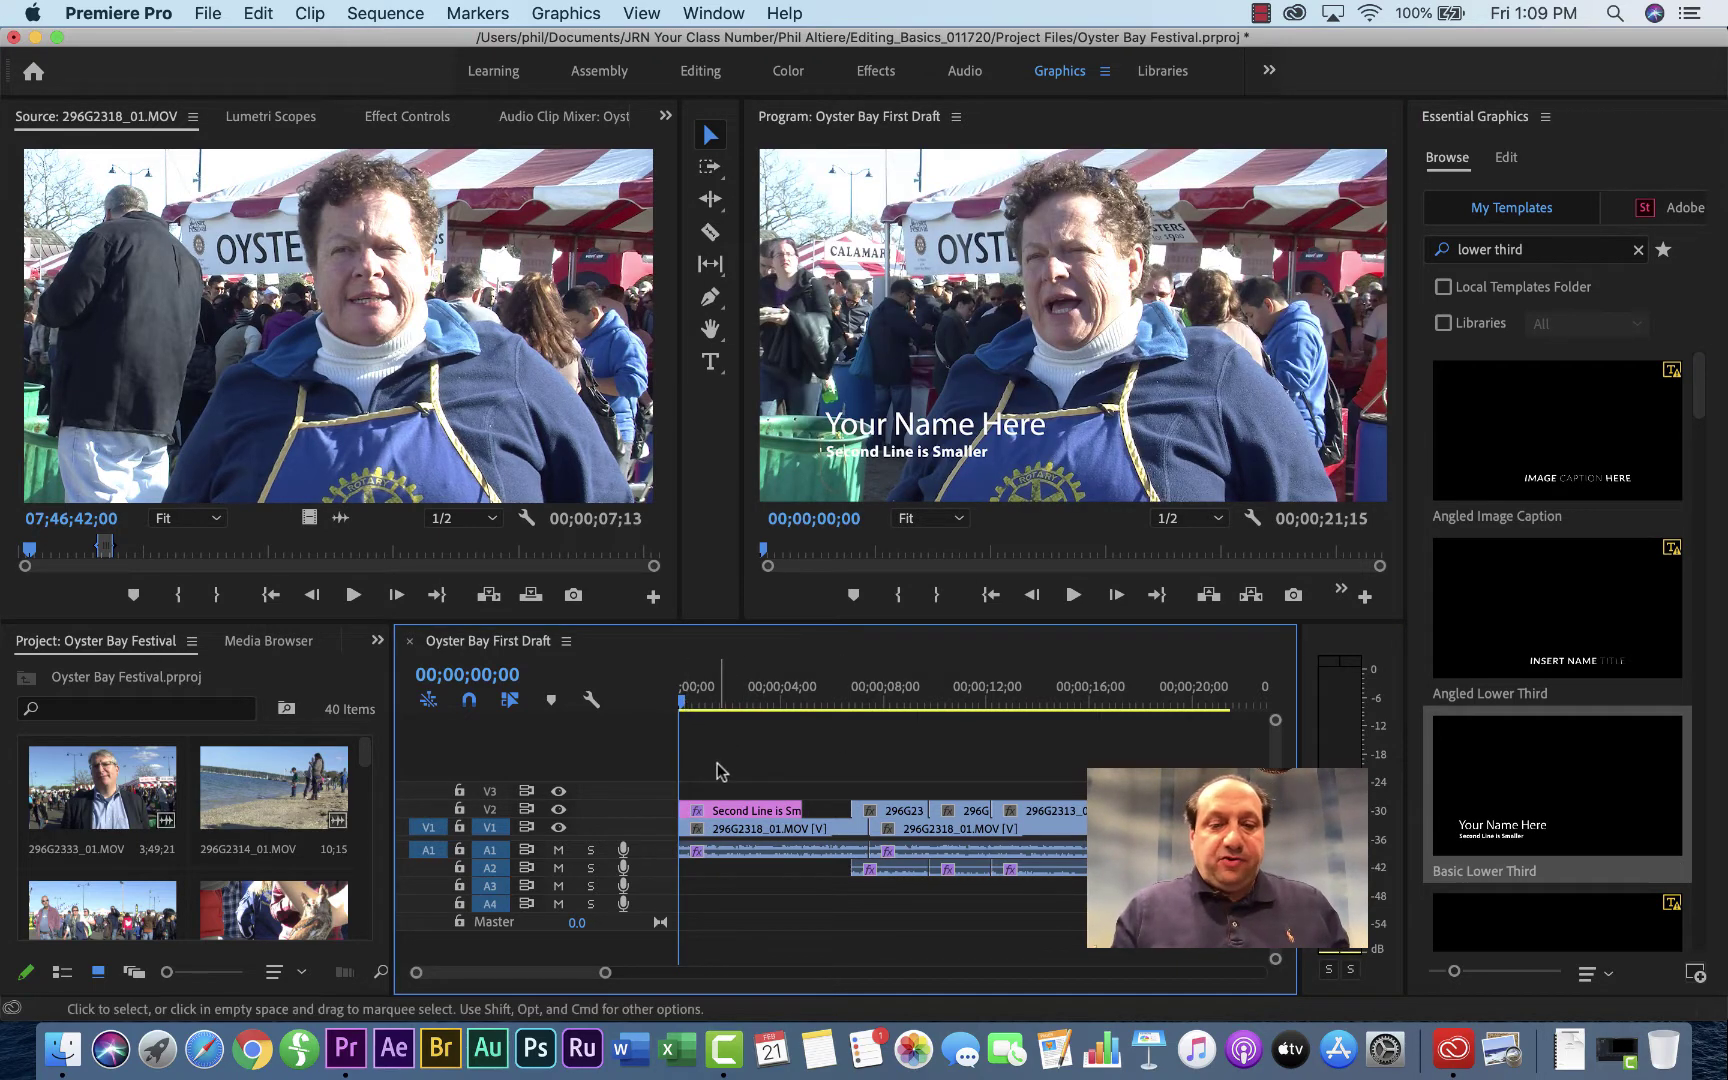
{"action": "left_click", "coordinate": [726, 811]}
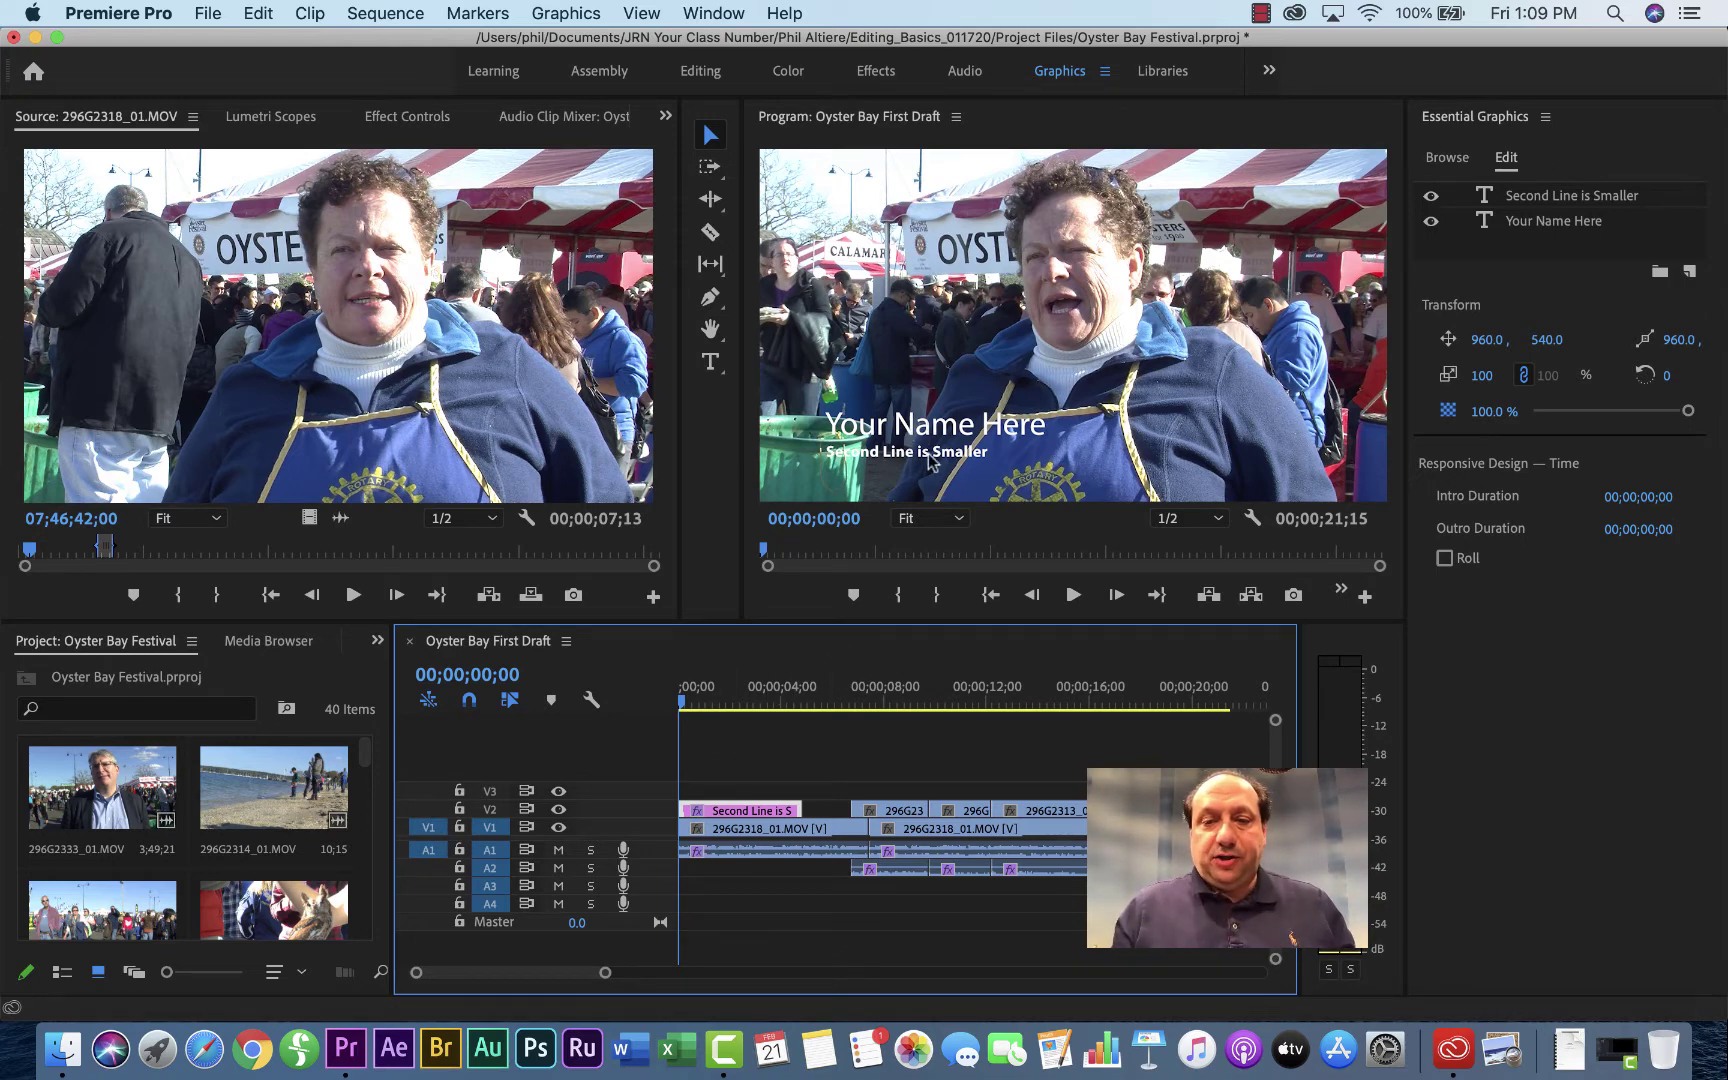
Step: Replace the 'Your Name Here' text with the interviewee's name
{"action": "left_click", "coordinate": [1547, 226]}
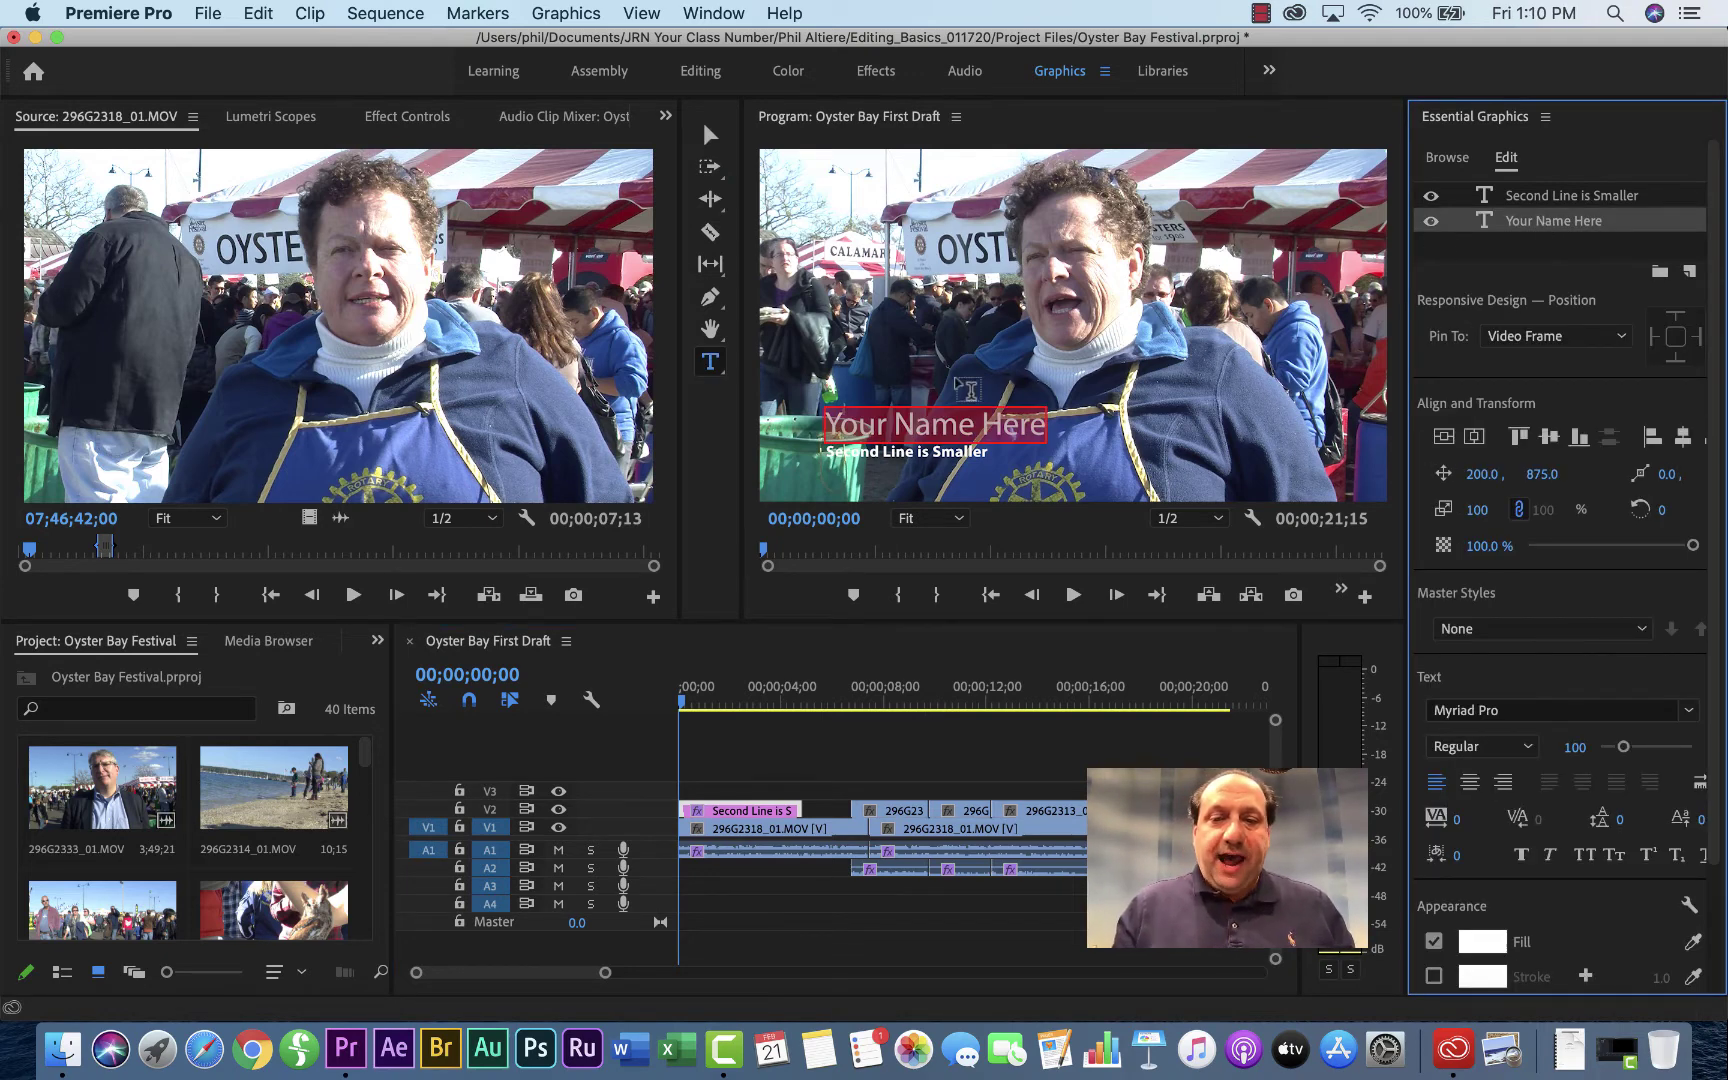
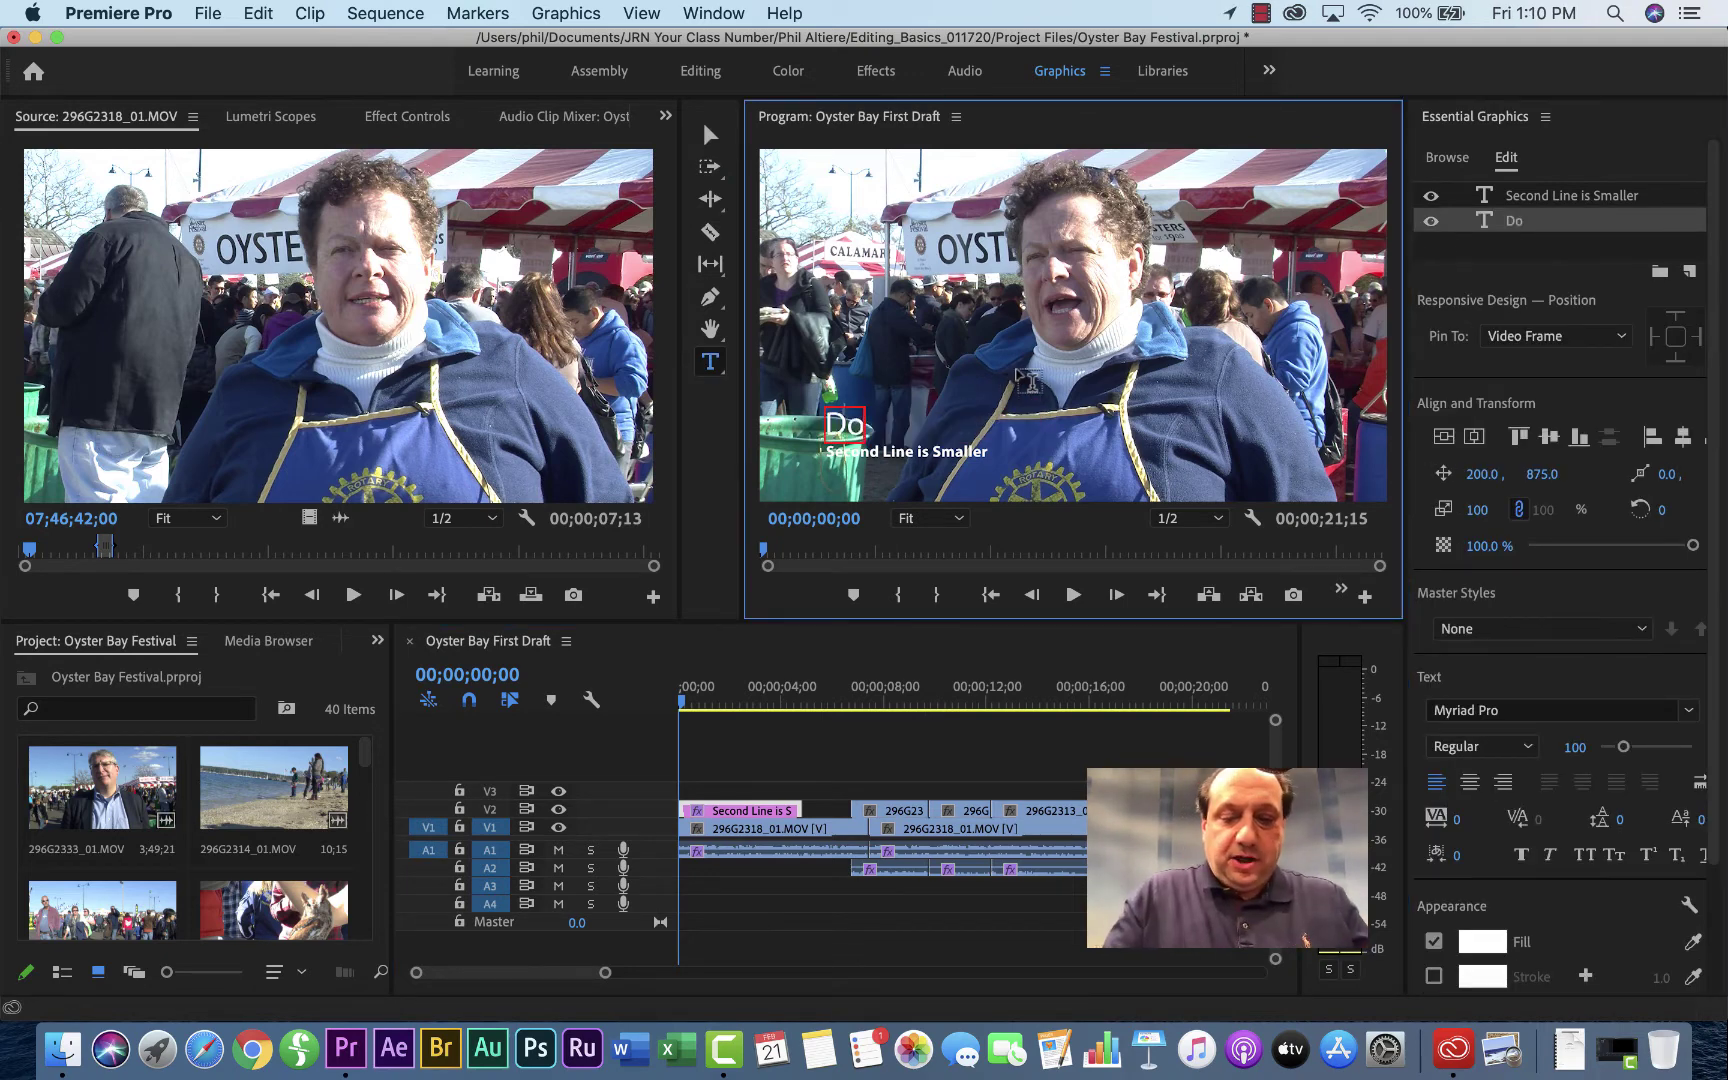
{"action": "left_click", "coordinate": [1090, 664]}
{"action": "left_click", "coordinate": [1090, 745]}
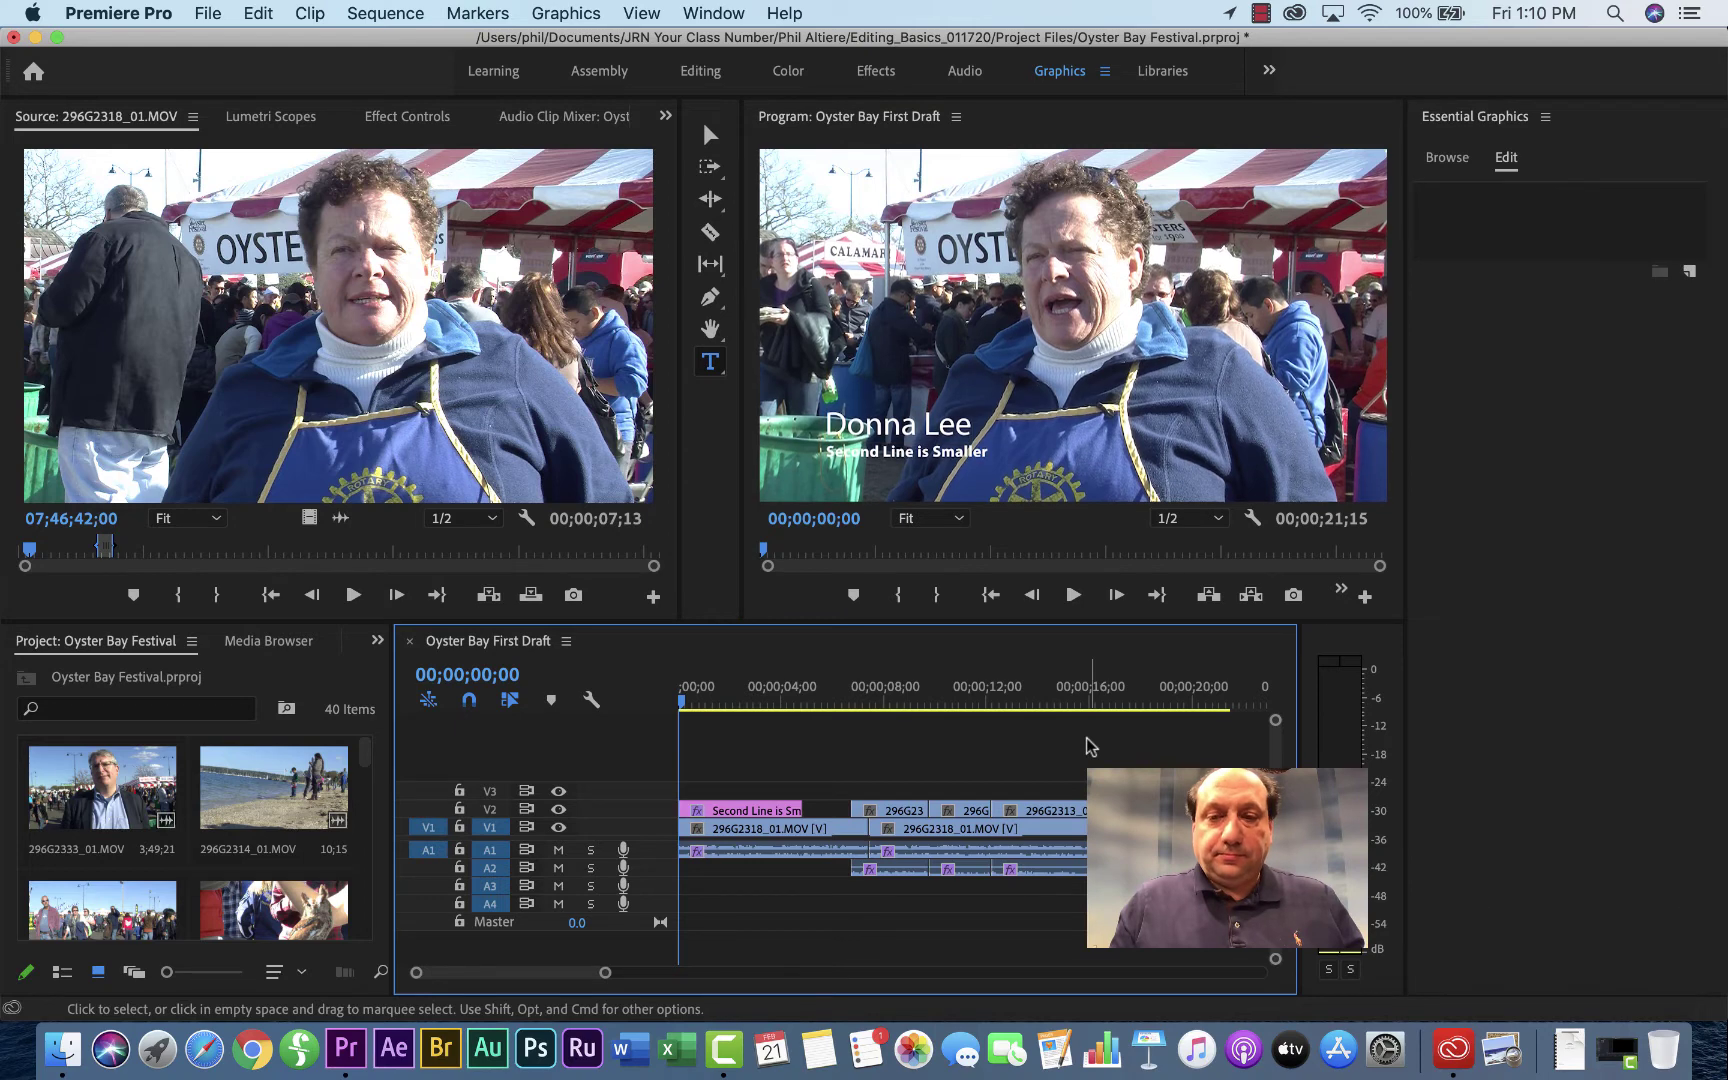
{"action": "left_click", "coordinate": [735, 810]}
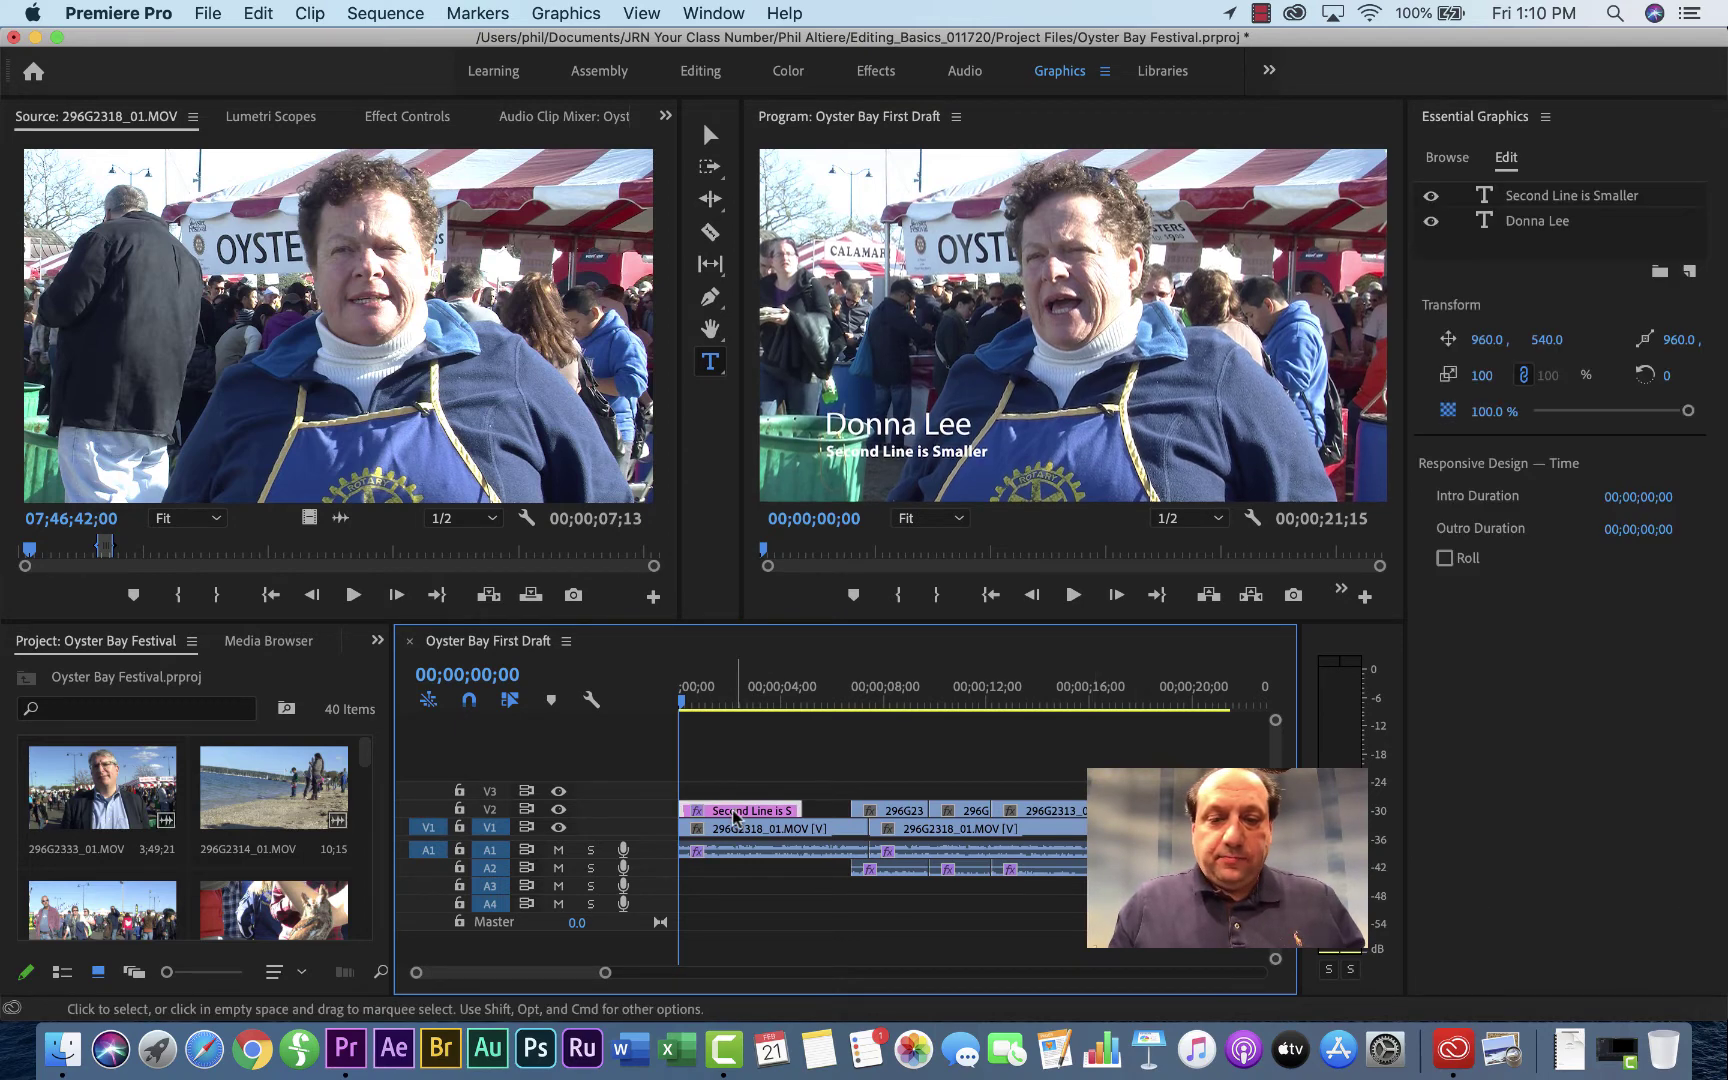
Step: Change the second line to 'Vendor - Oyster Bay Festival'
{"action": "left_click", "coordinate": [1563, 197]}
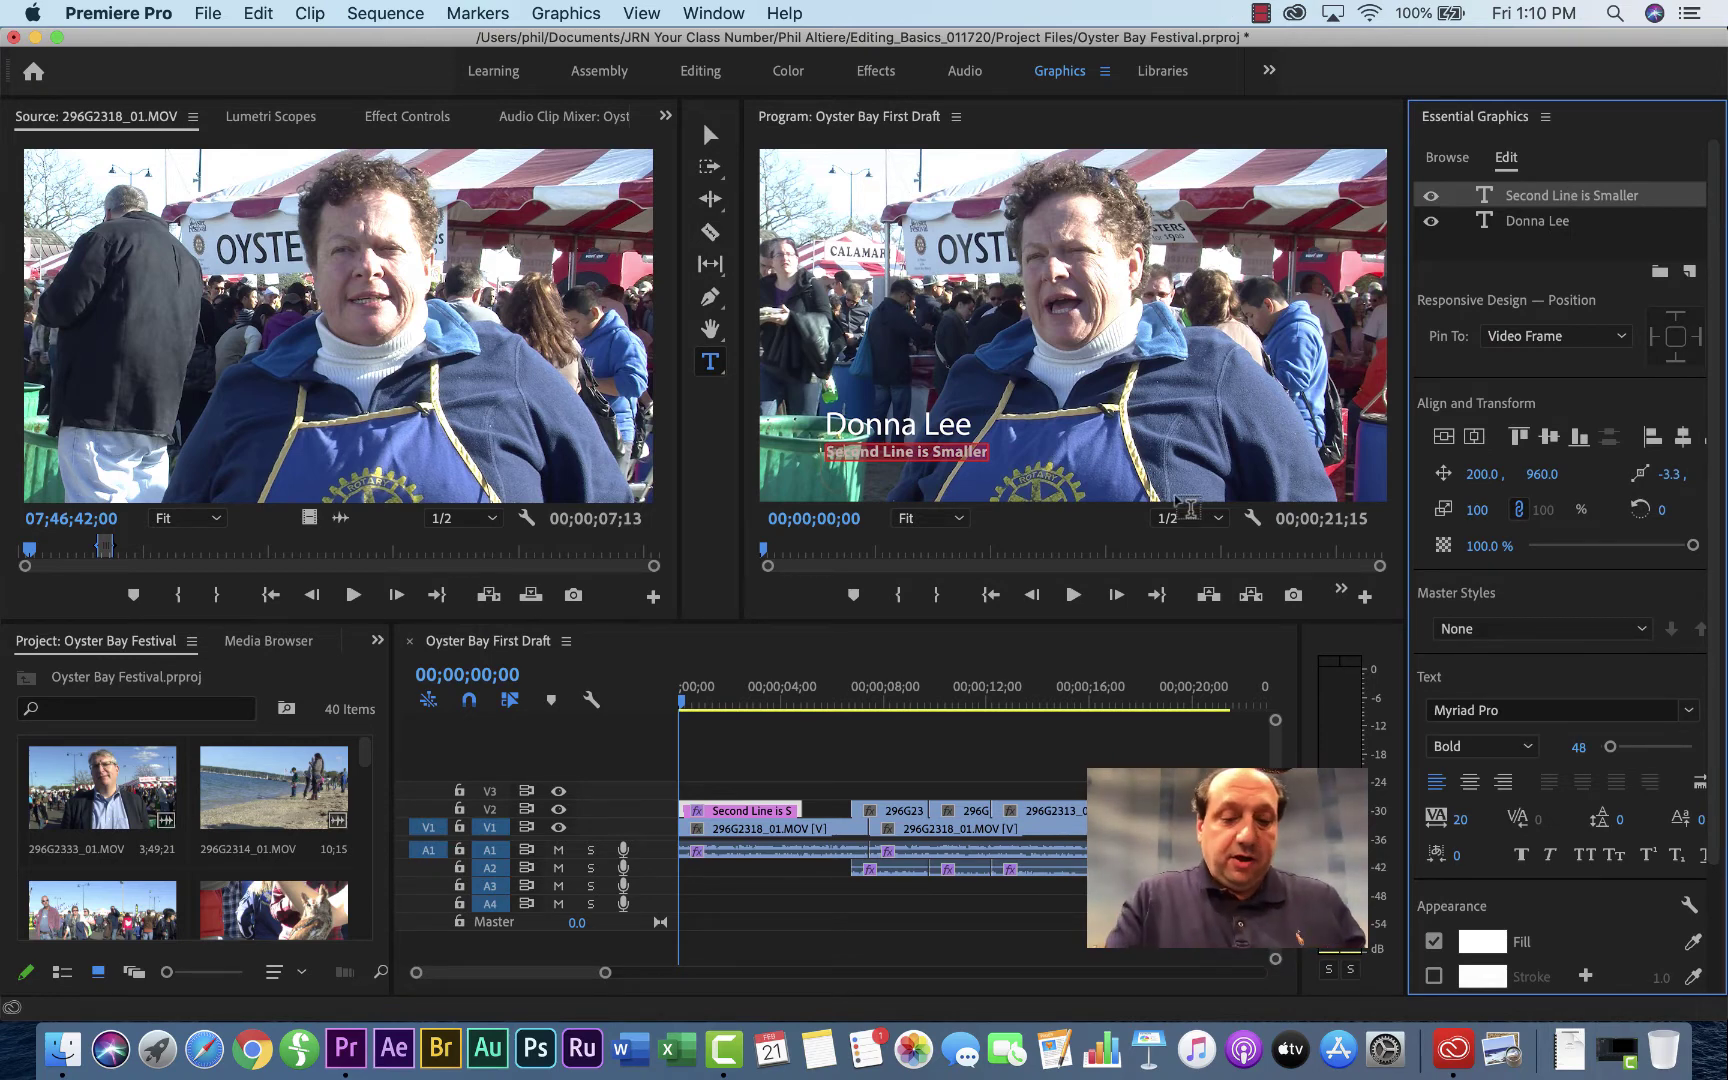
{"action": "type", "text": "Vendor"}
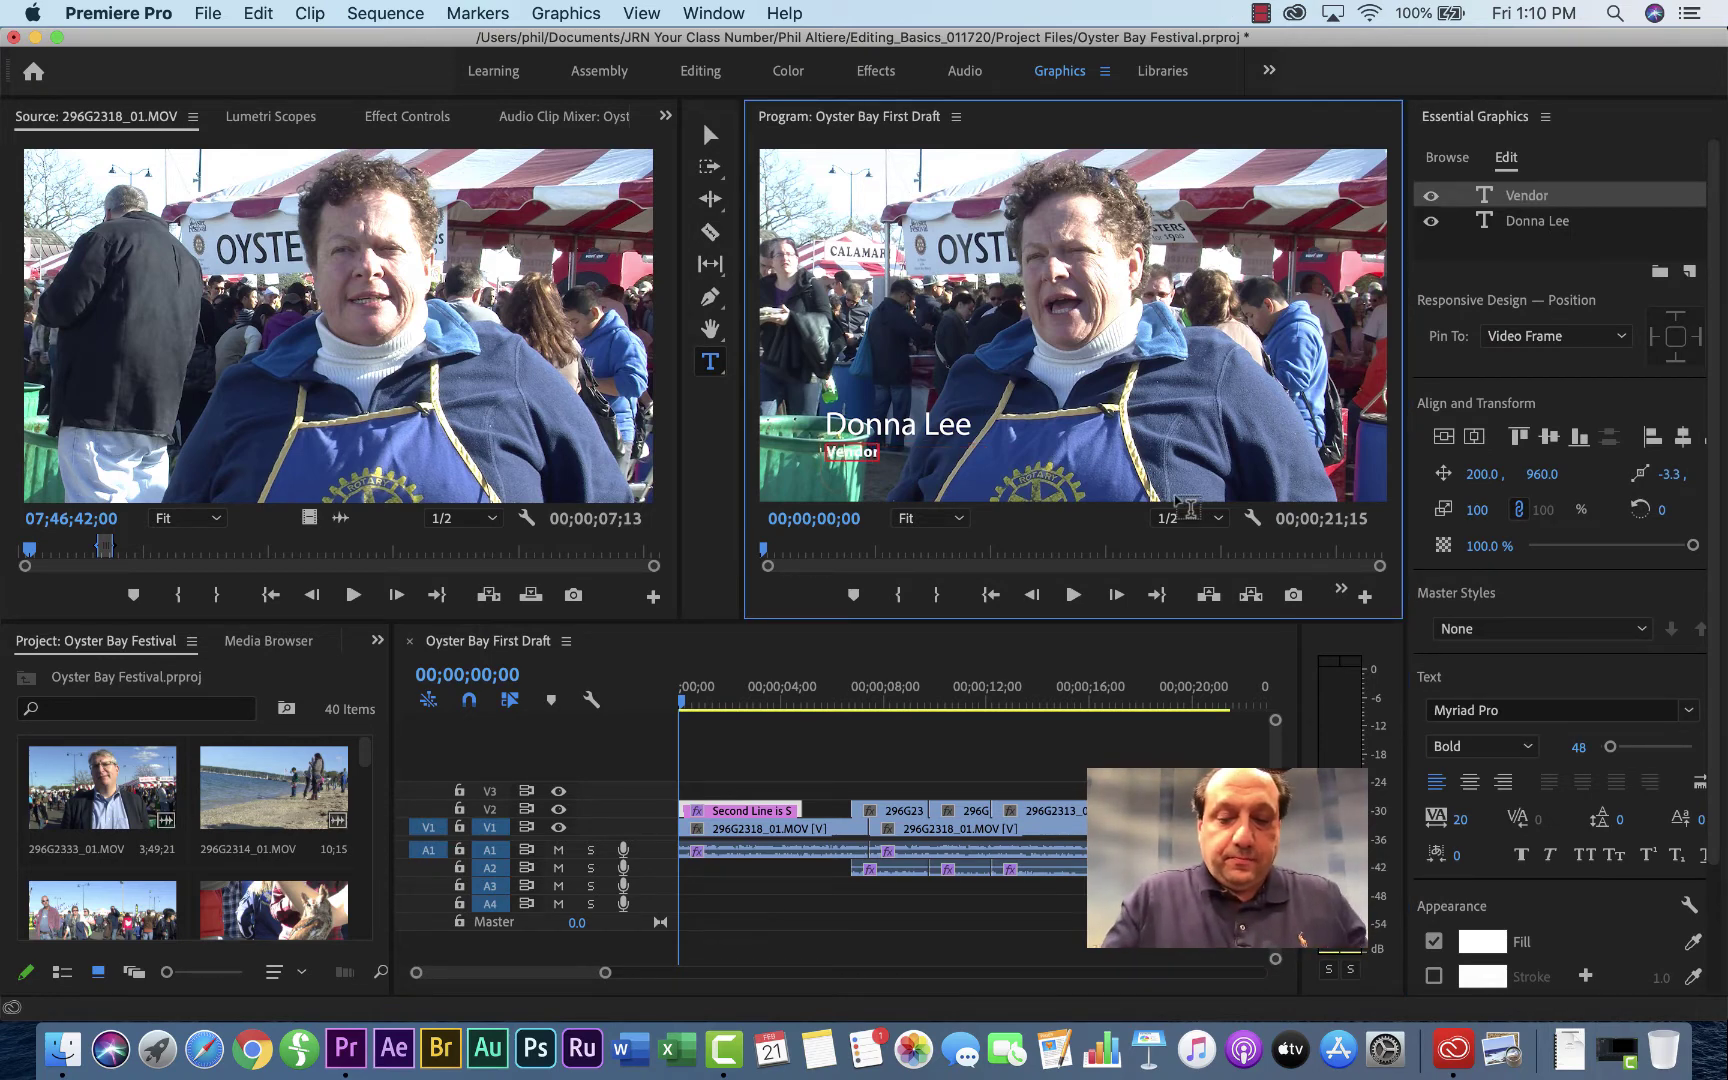
{"action": "type", "text": " - Oyster Bay Festival"}
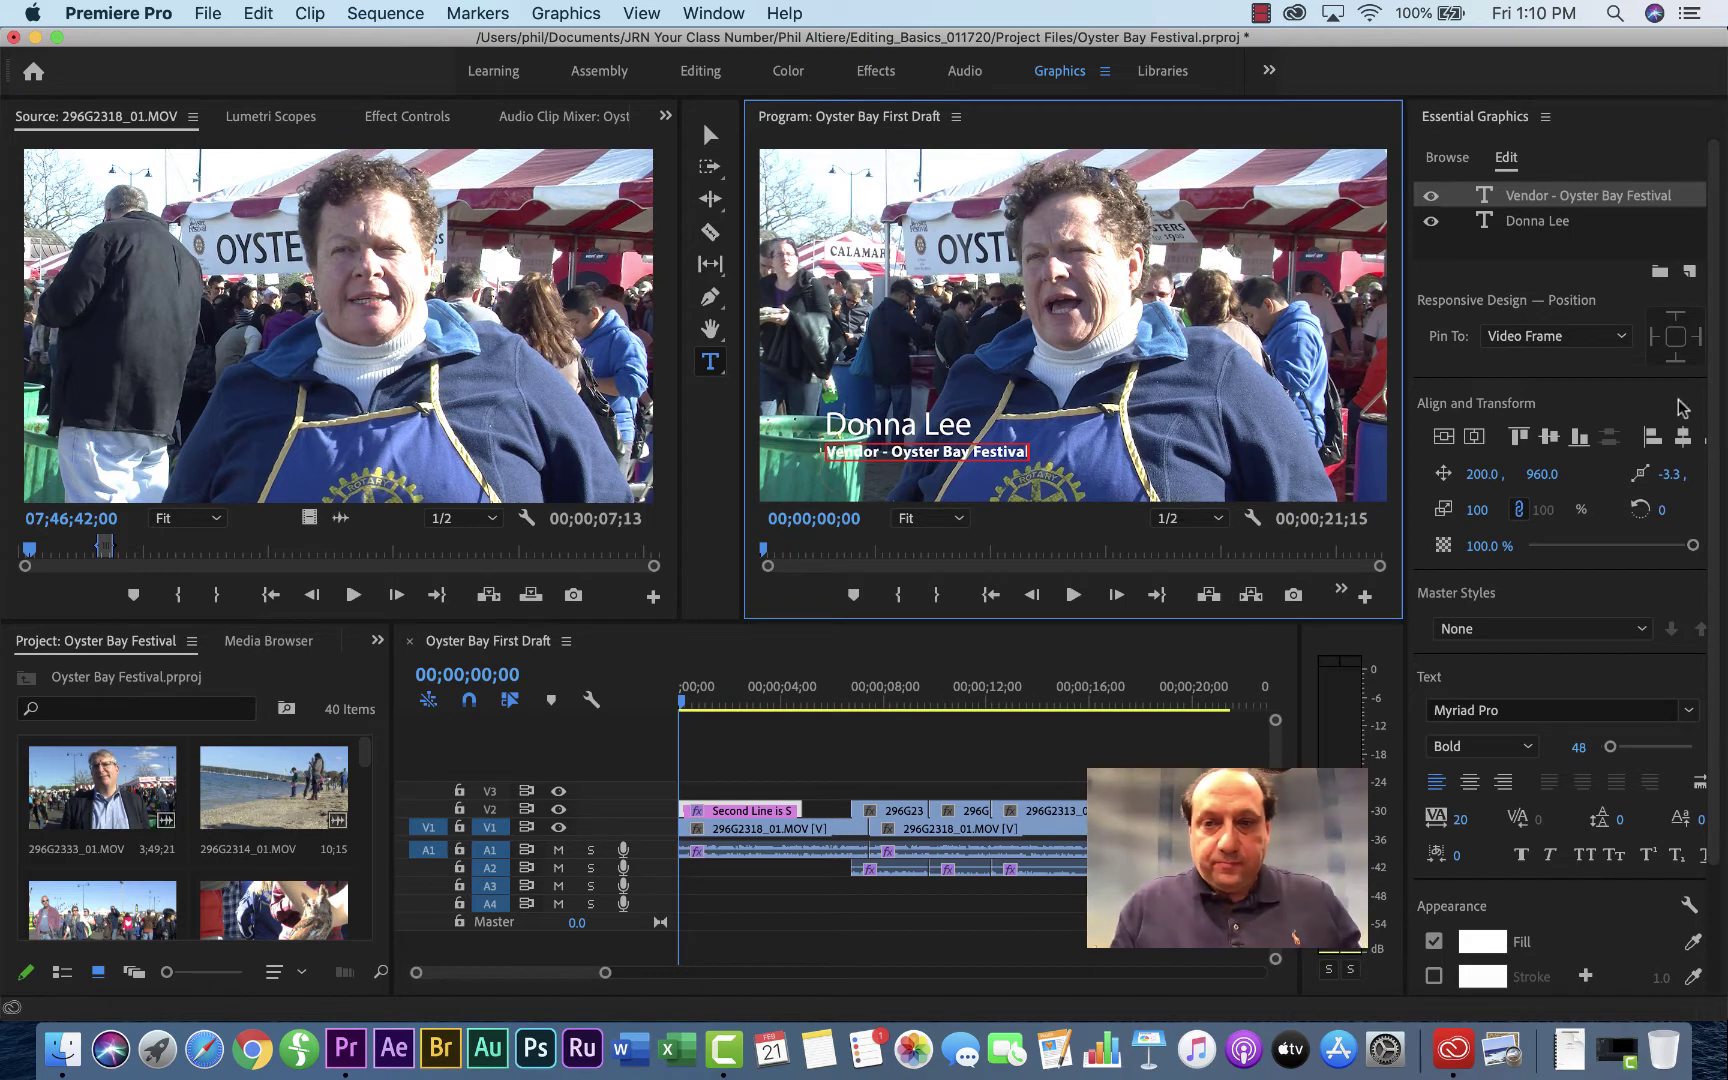
{"action": "left_click", "coordinate": [1568, 162]}
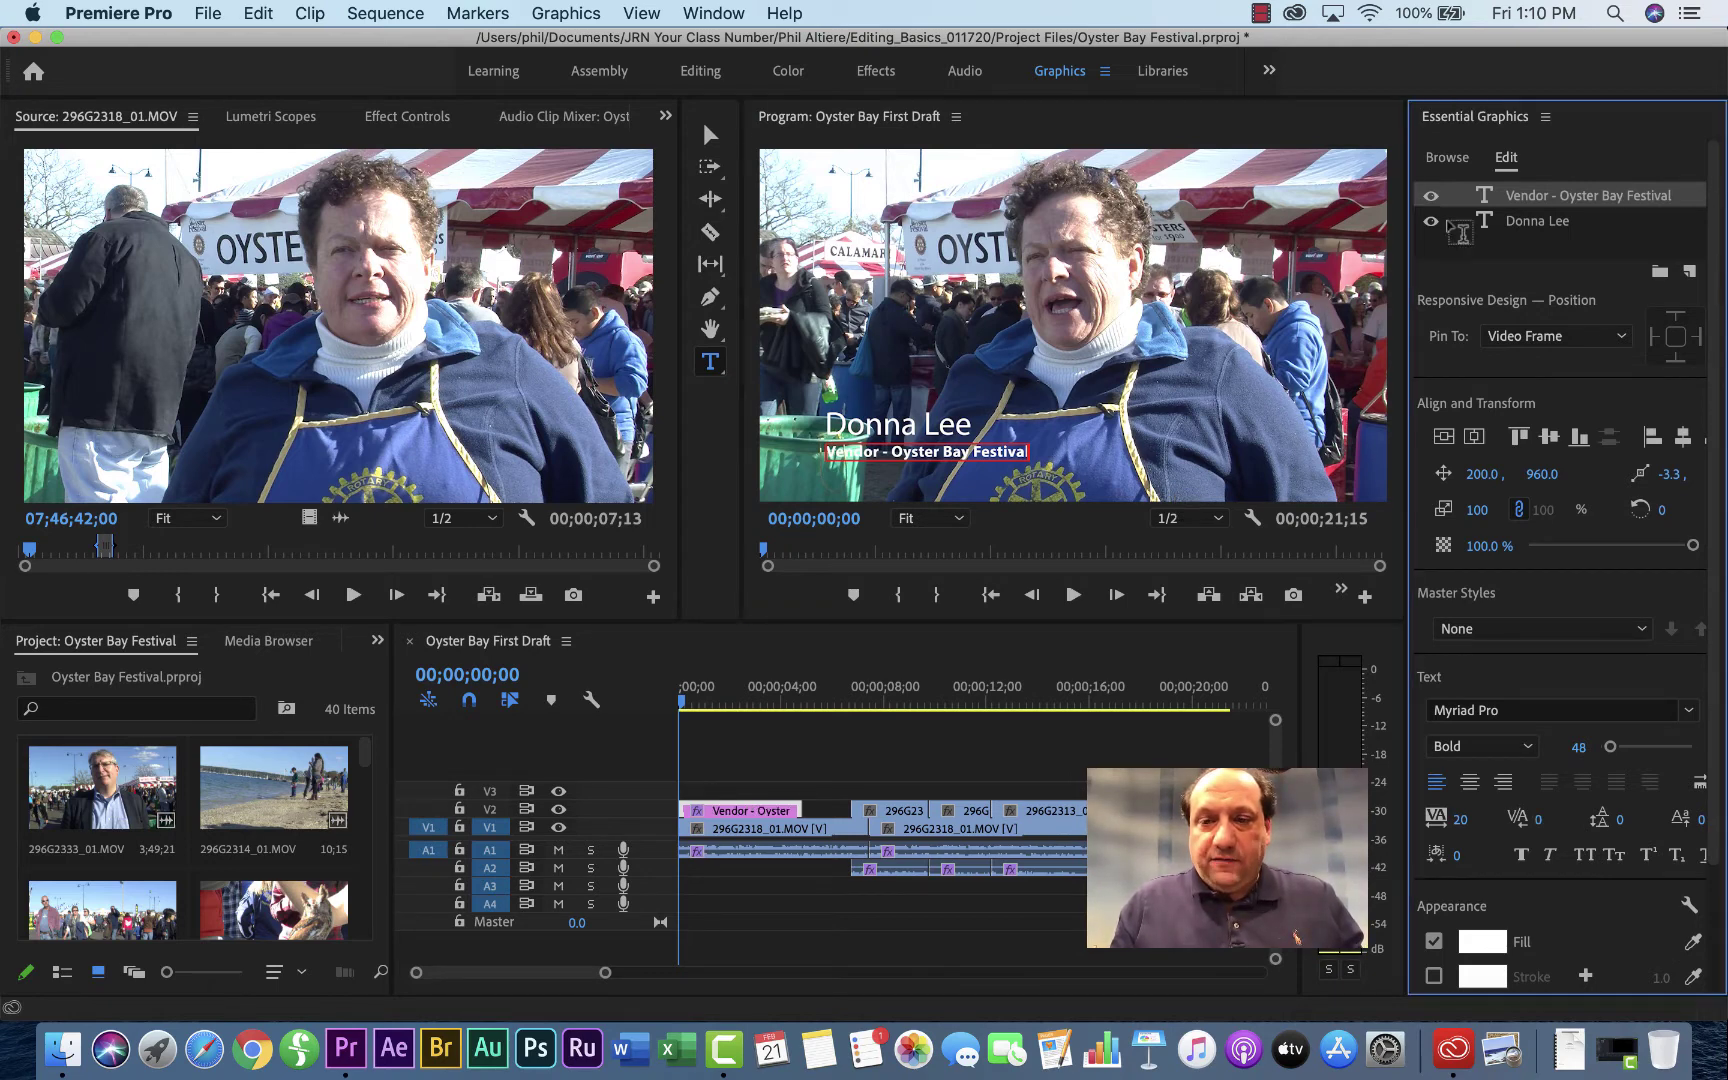
{"action": "left_click", "coordinate": [1040, 740]}
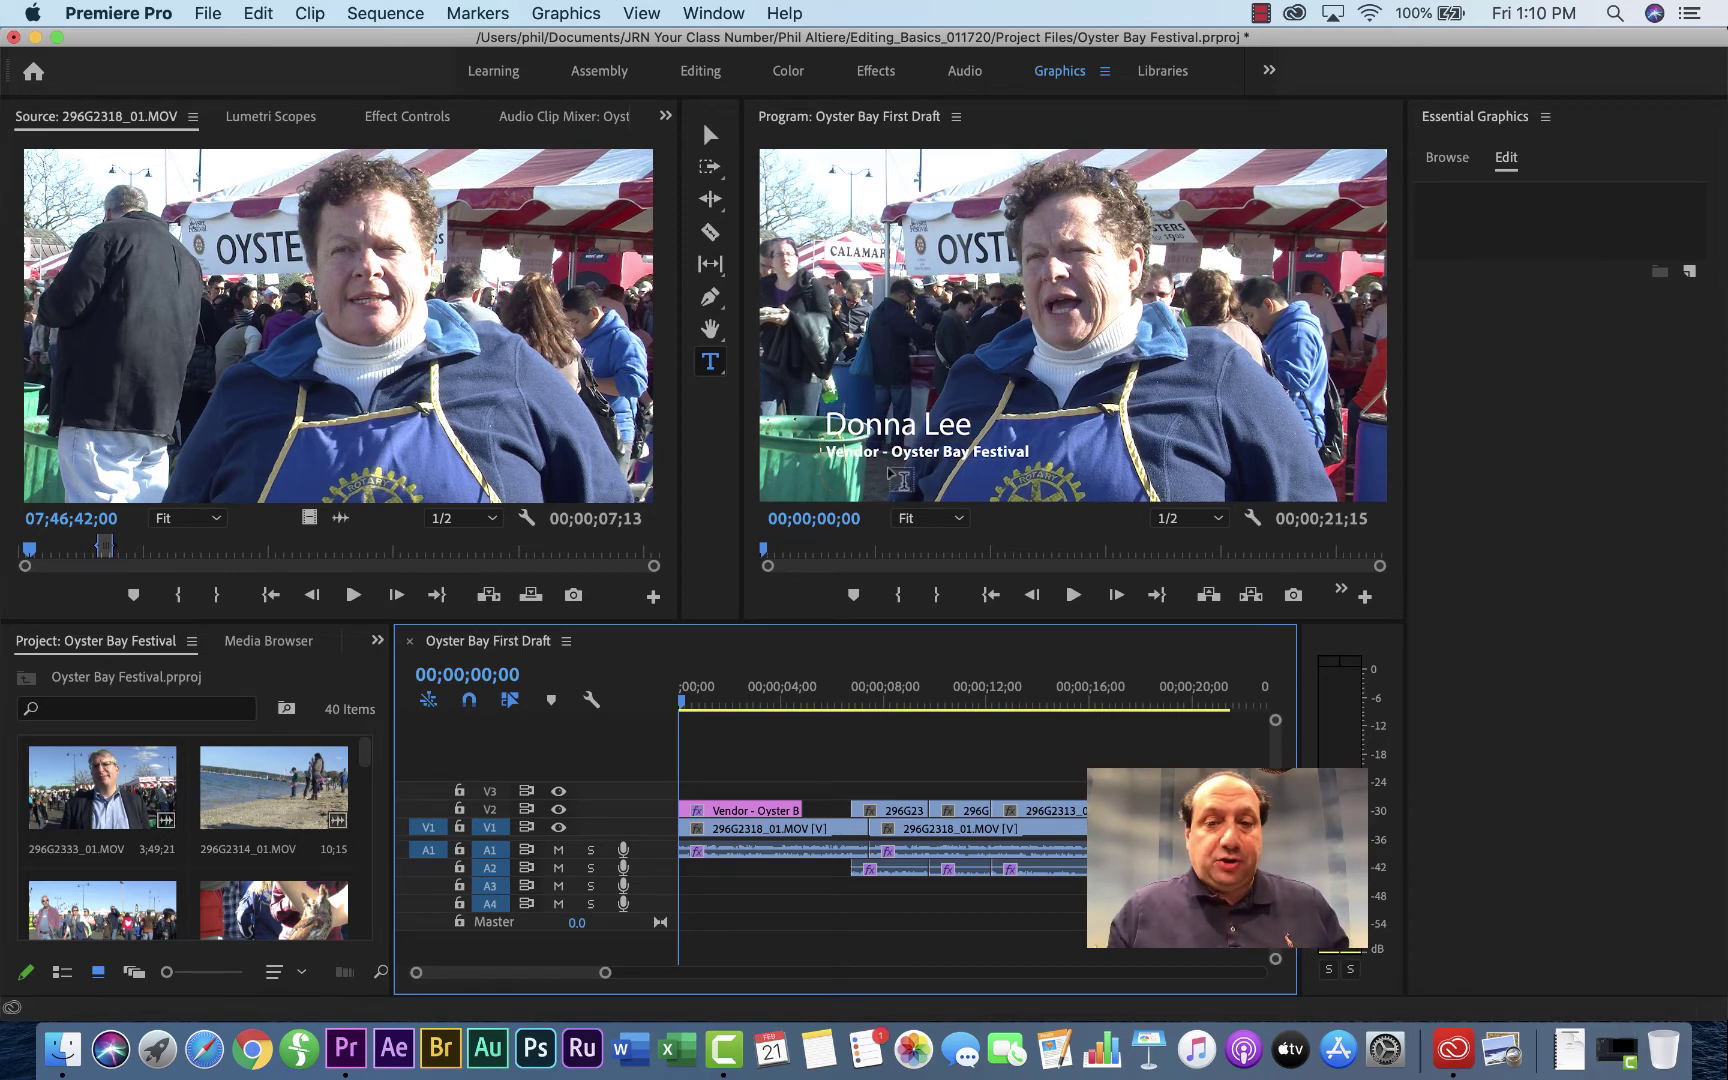
Step: Give the name text layer a near-black stroke
{"action": "left_click", "coordinate": [737, 811]}
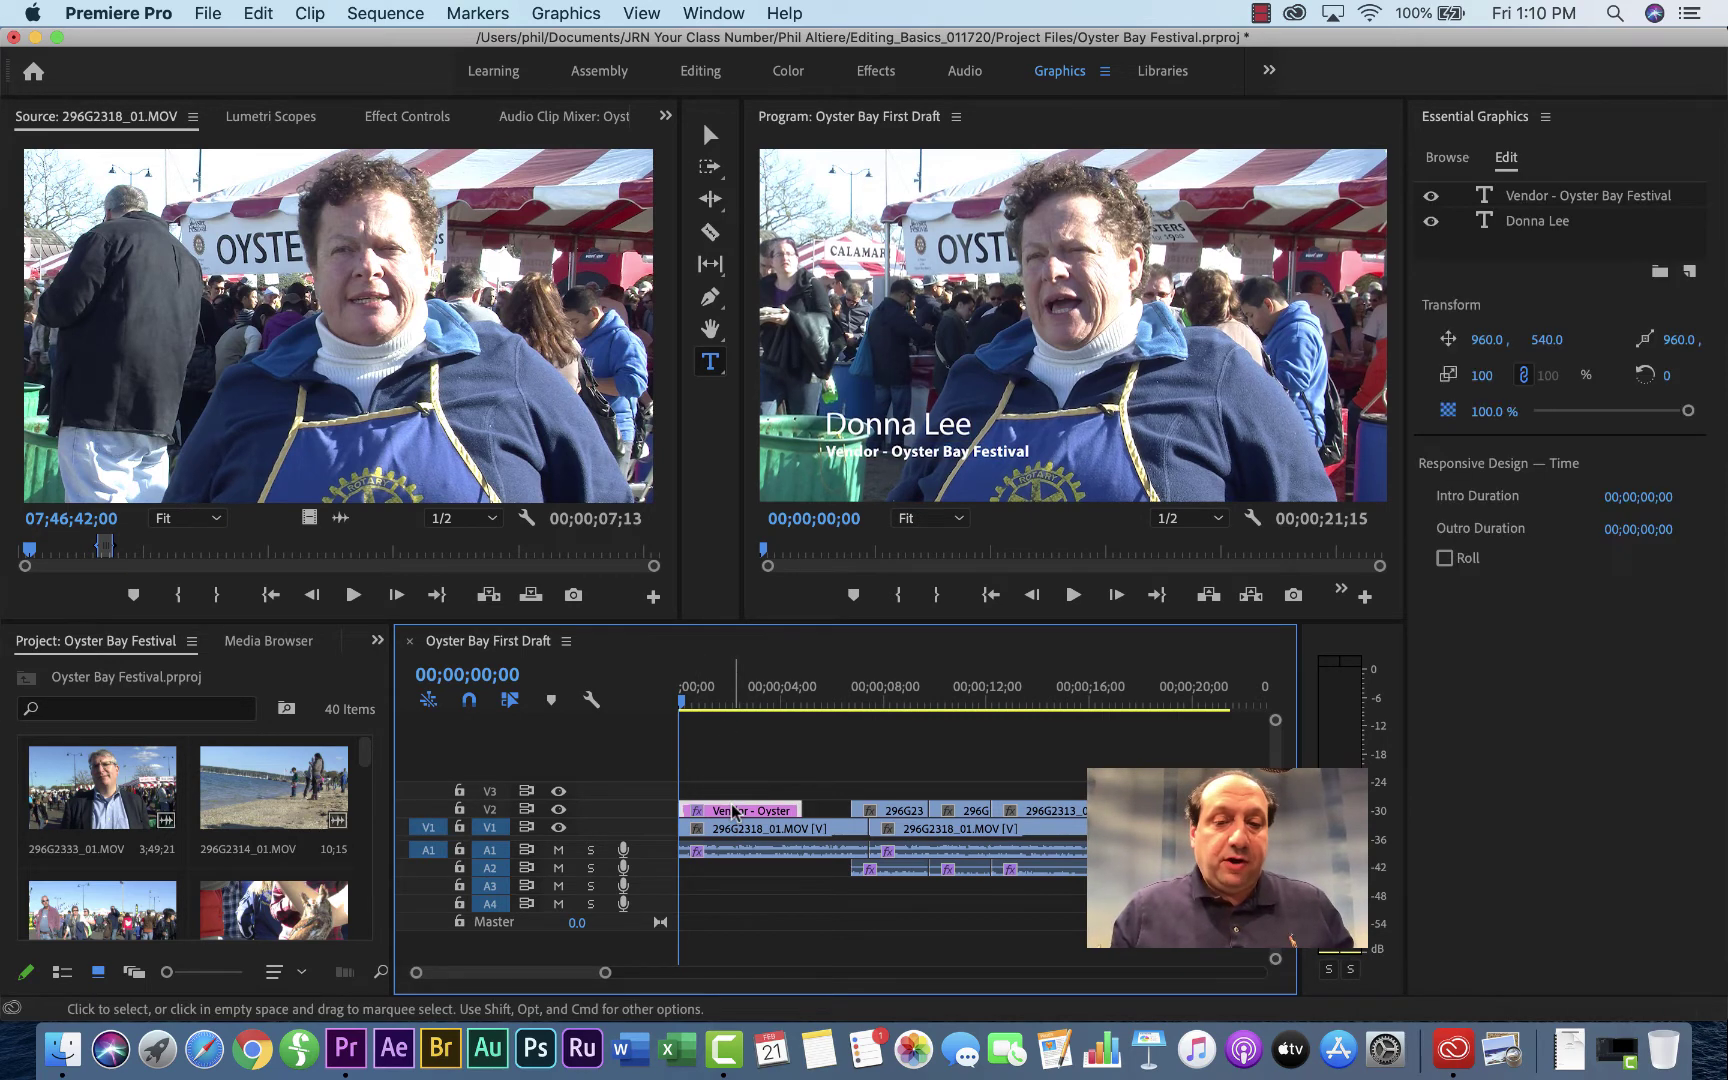
{"action": "left_click", "coordinate": [714, 704]}
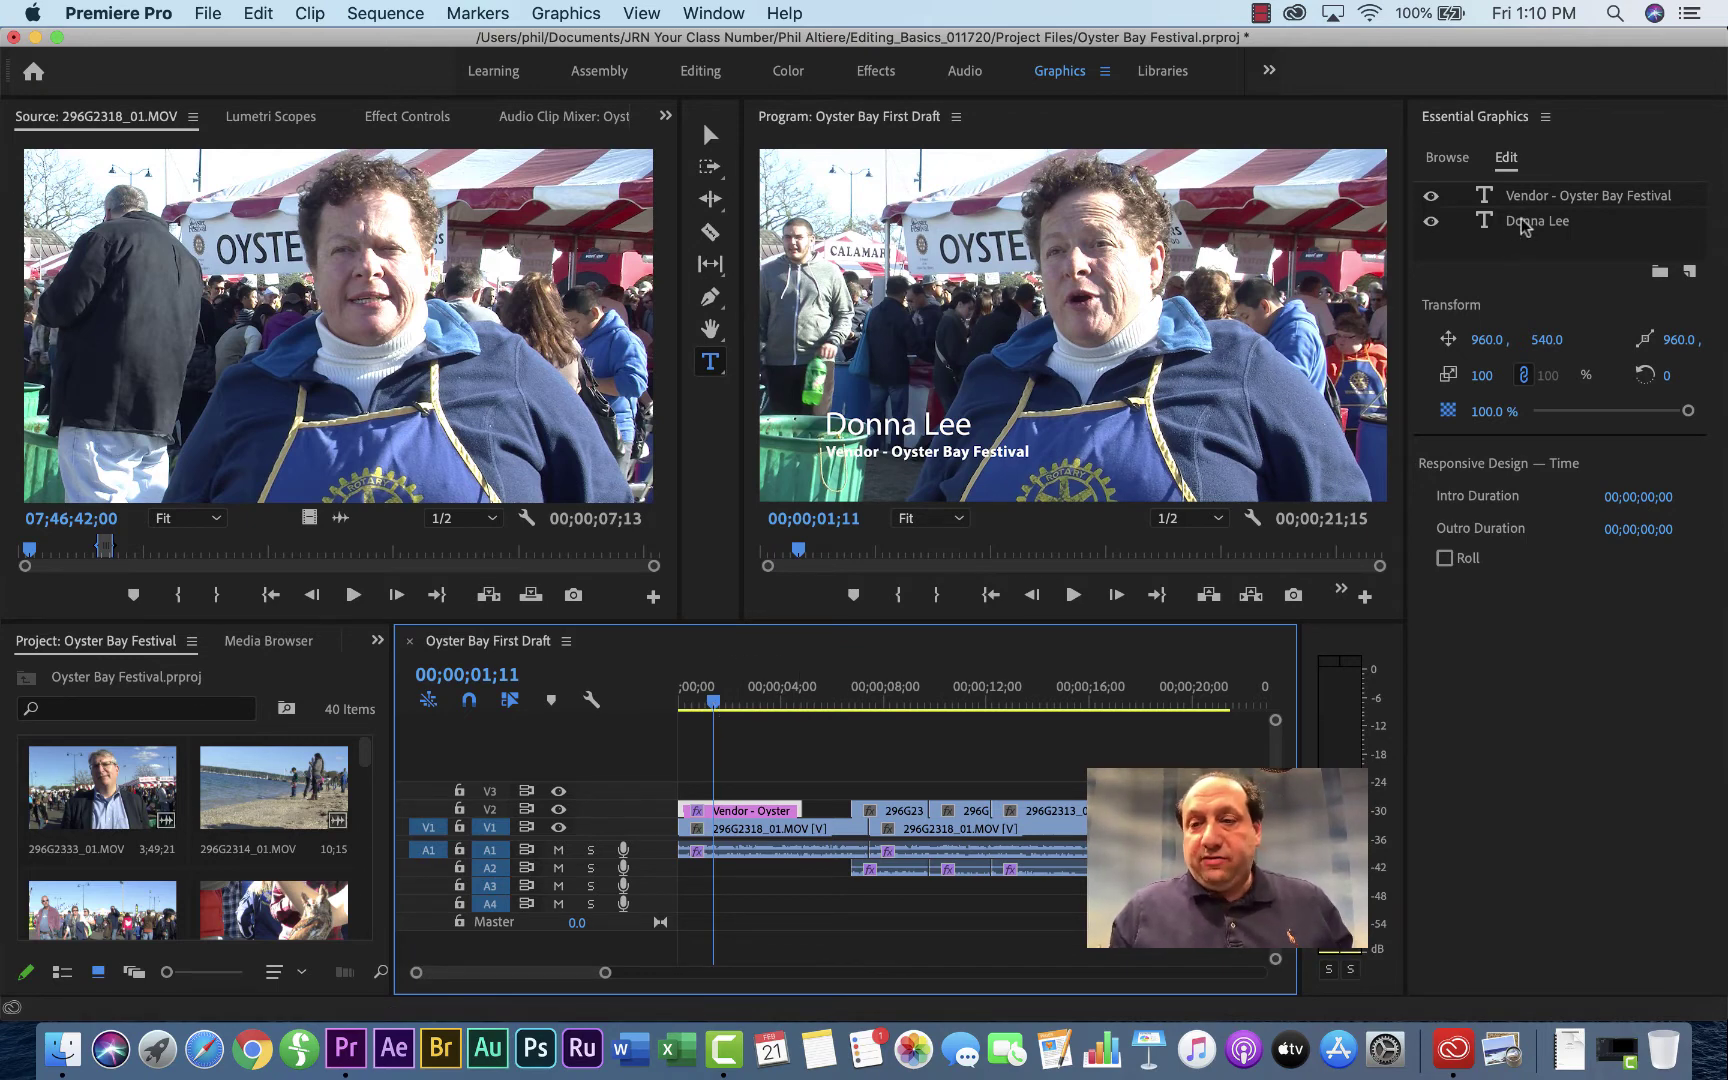
{"action": "left_click", "coordinate": [1546, 224]}
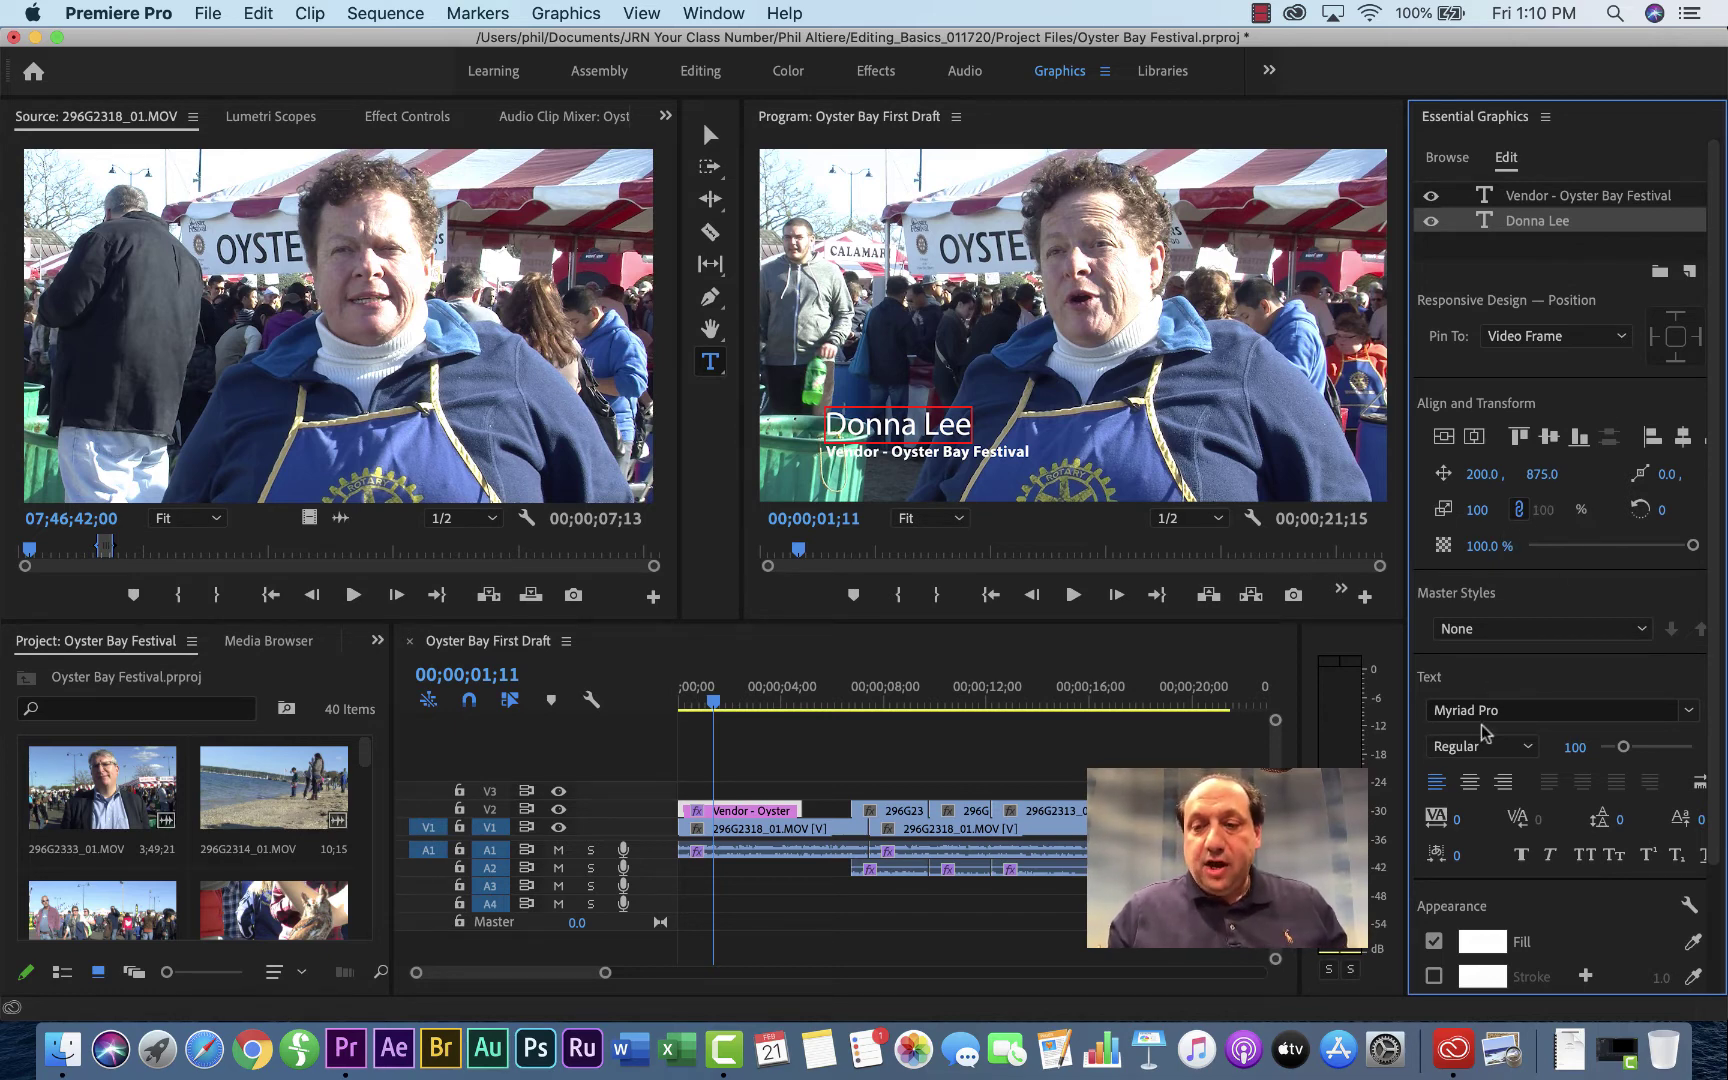
{"action": "scroll", "coordinate": [1549, 755], "scroll_direction": "down", "scroll_amount": 3}
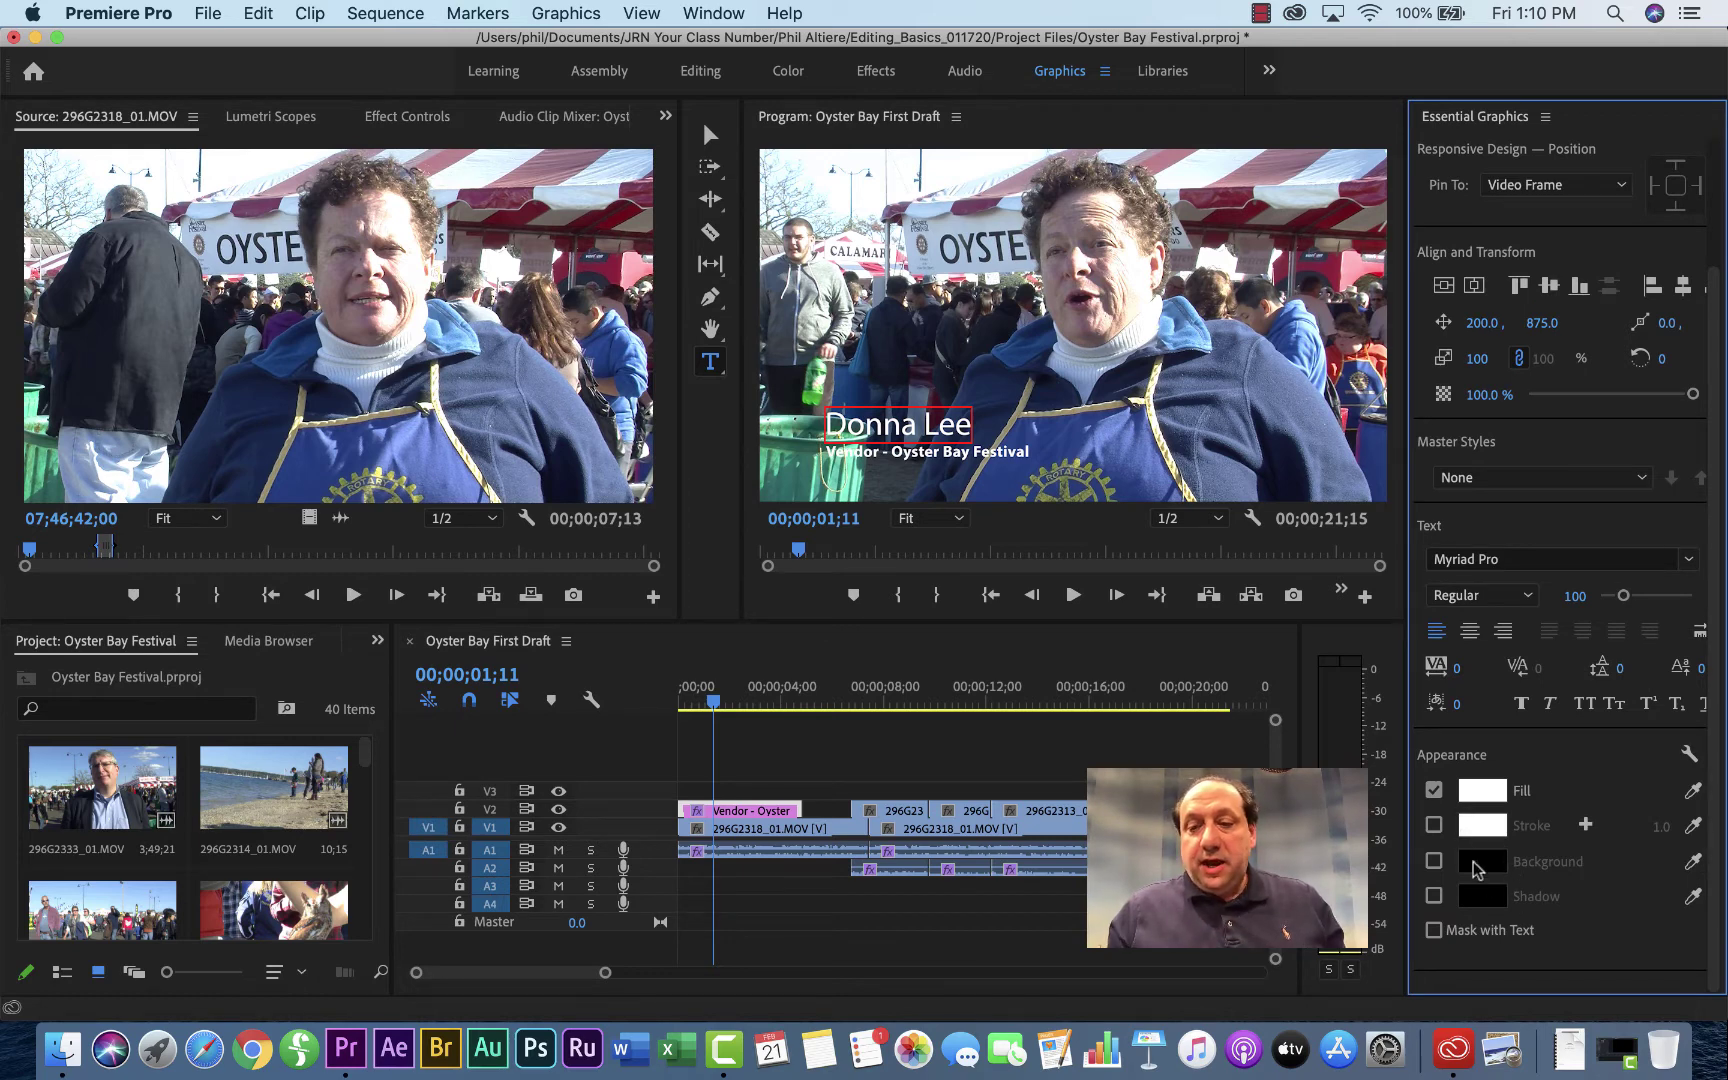
{"action": "left_click", "coordinate": [1433, 826]}
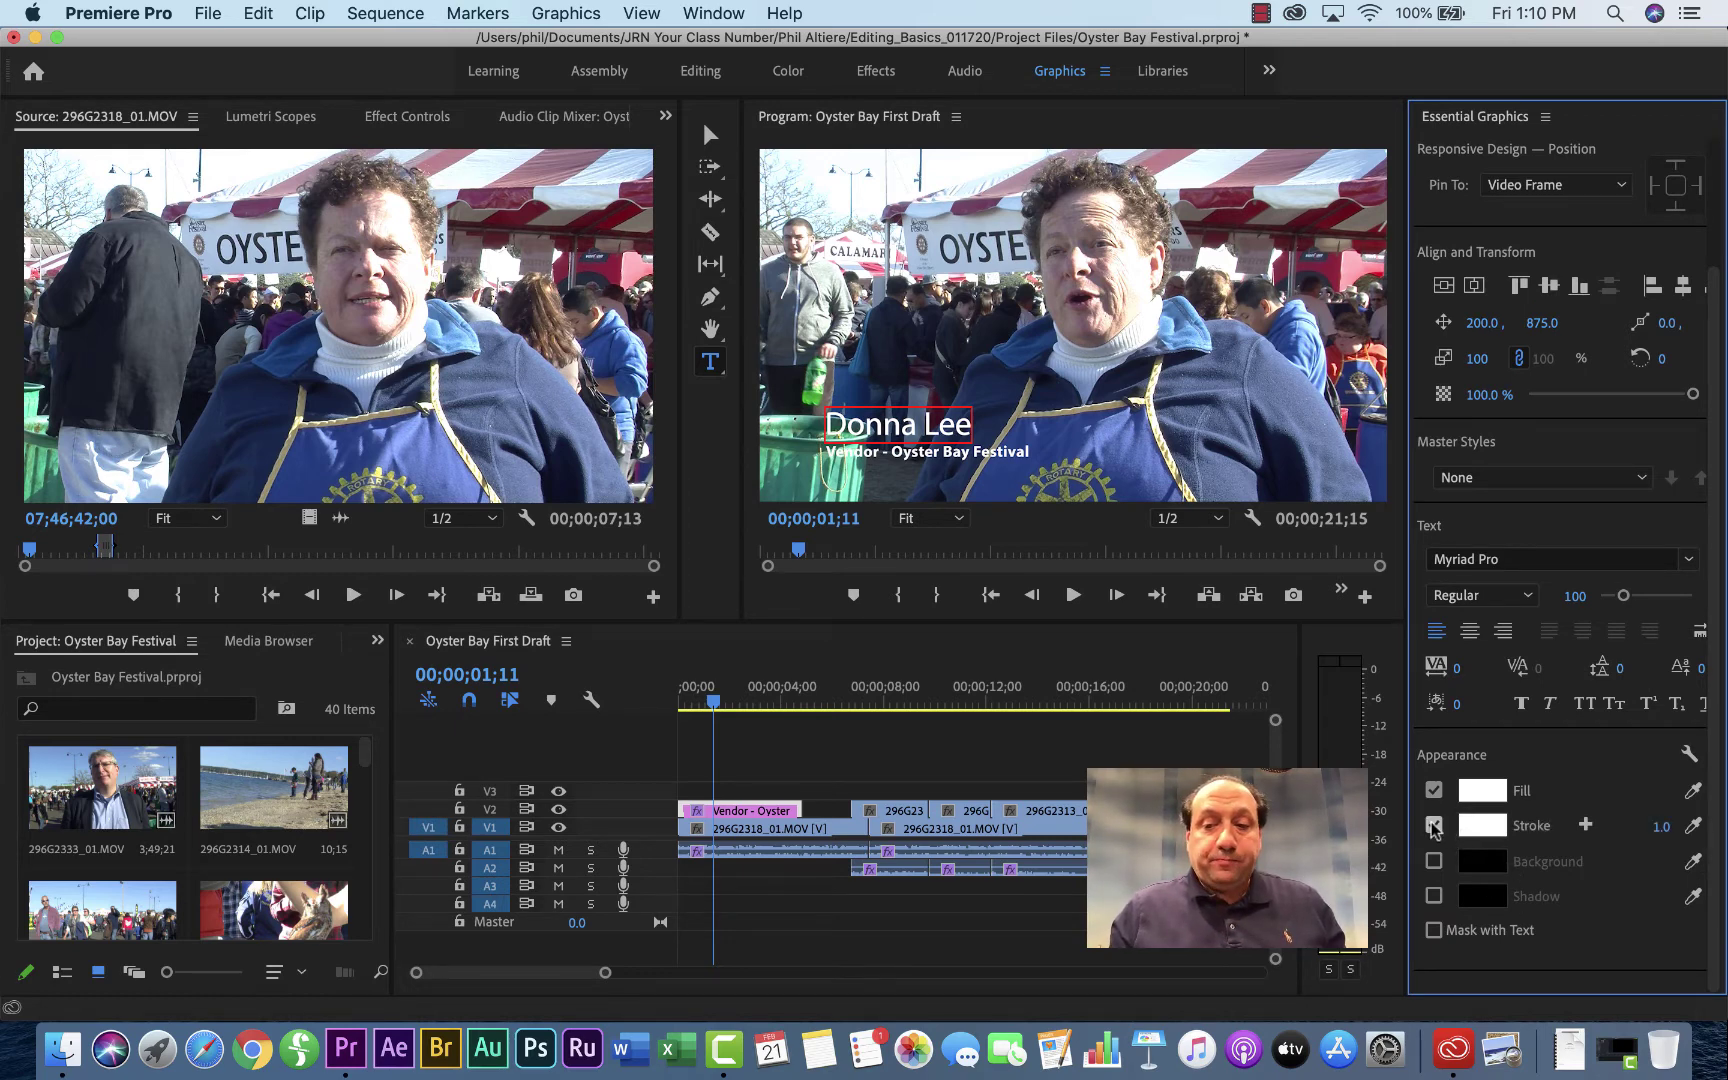
{"action": "left_click", "coordinate": [1482, 825]}
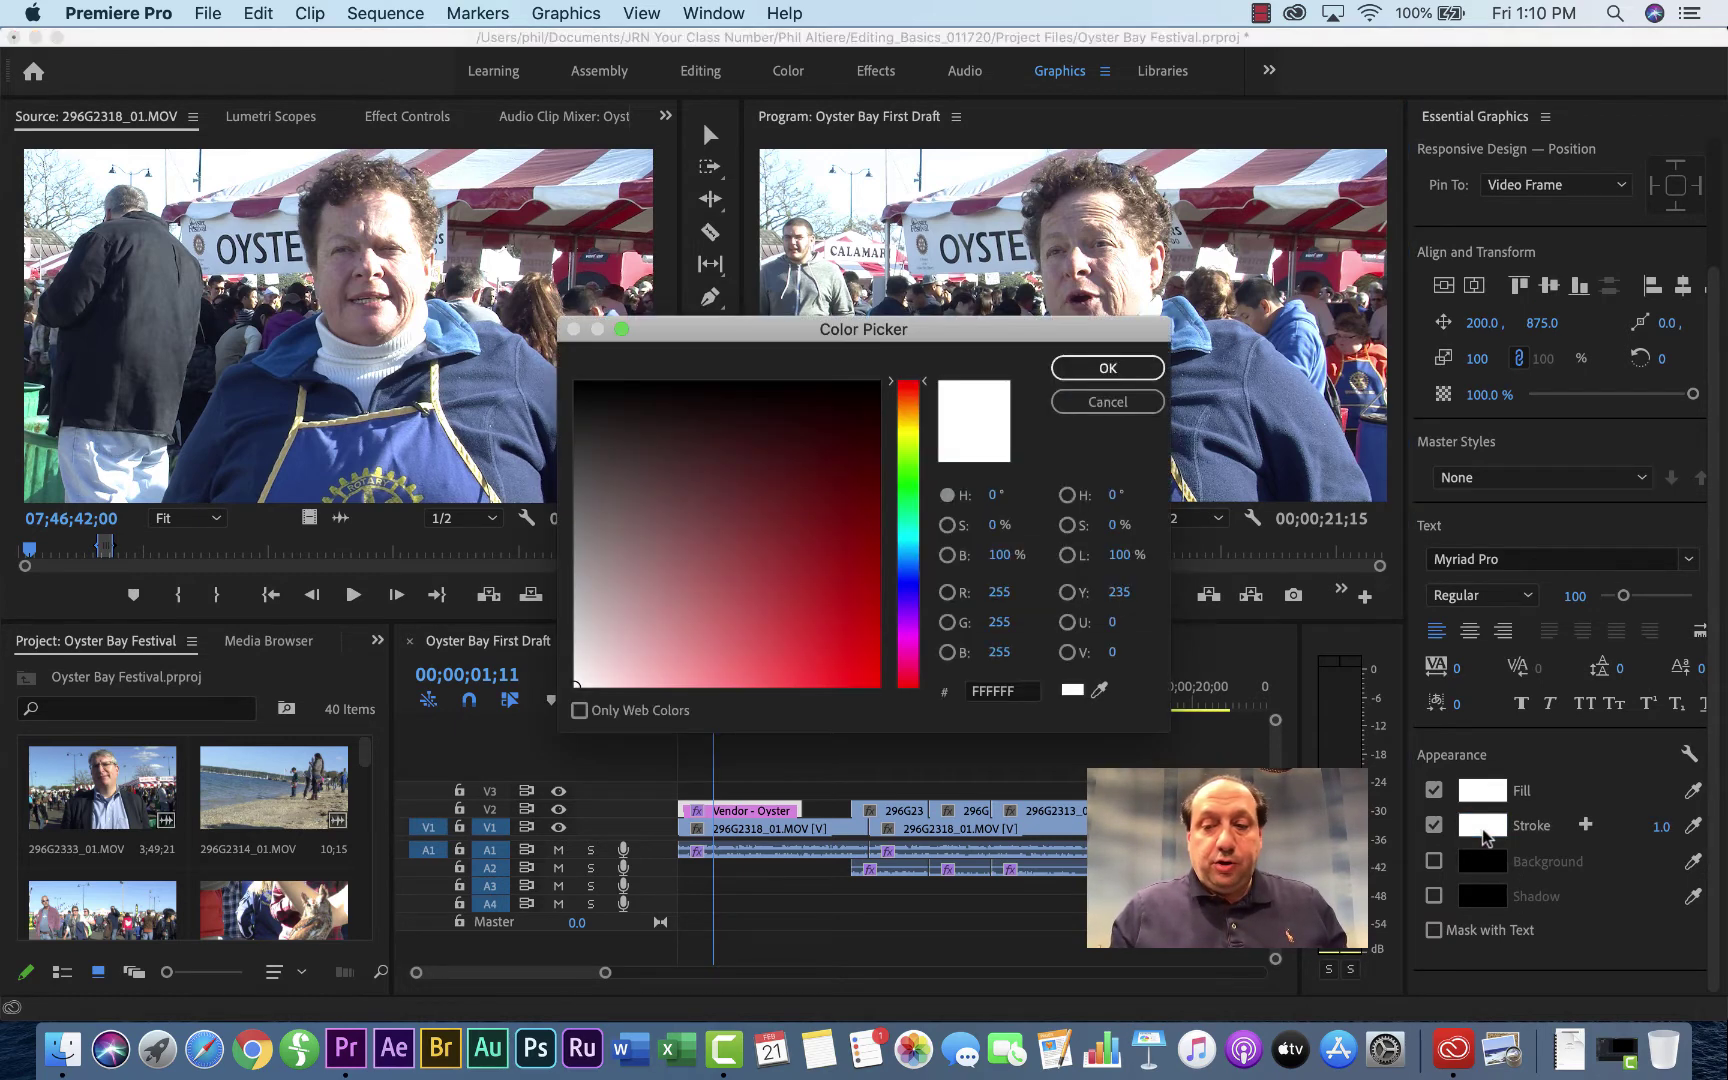
{"action": "left_click", "coordinate": [583, 393]}
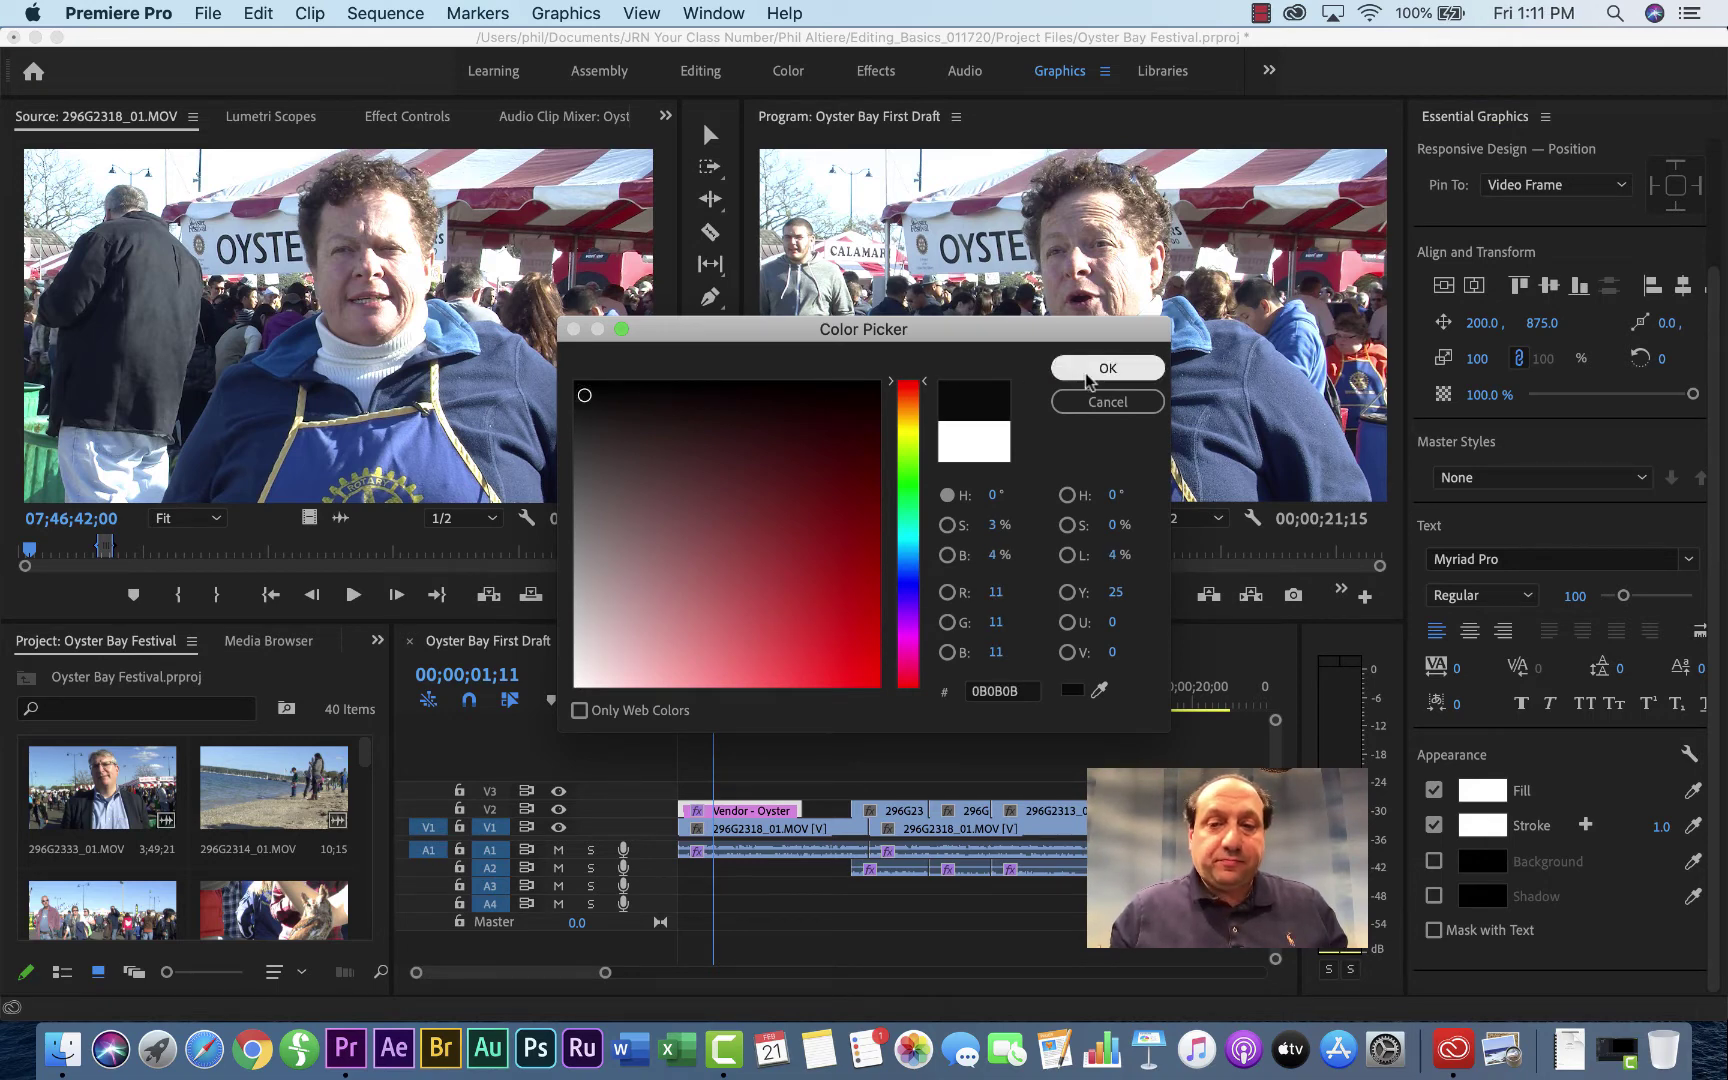
{"action": "left_click", "coordinate": [1107, 368]}
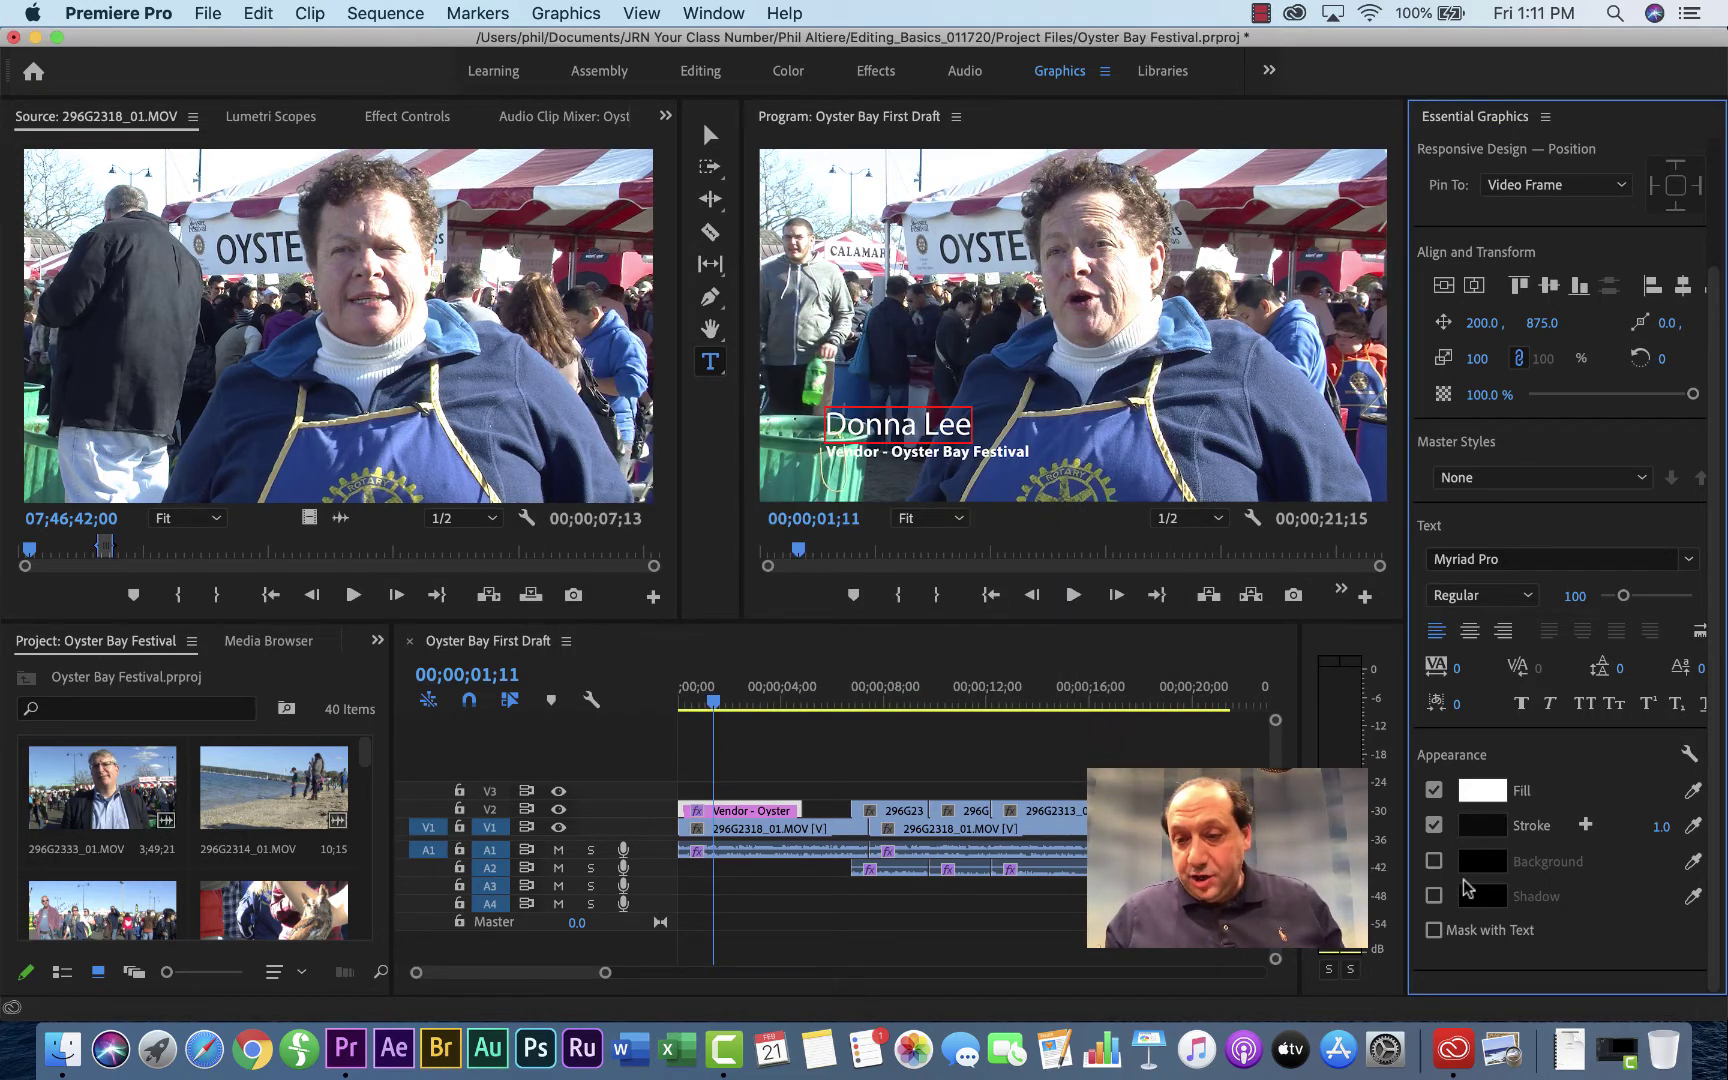
Step: Add a drop shadow to the name text, trying its opacity setting
{"action": "left_click", "coordinate": [1434, 896]}
{"action": "scroll", "coordinate": [1437, 900], "scroll_direction": "down", "scroll_amount": 4}
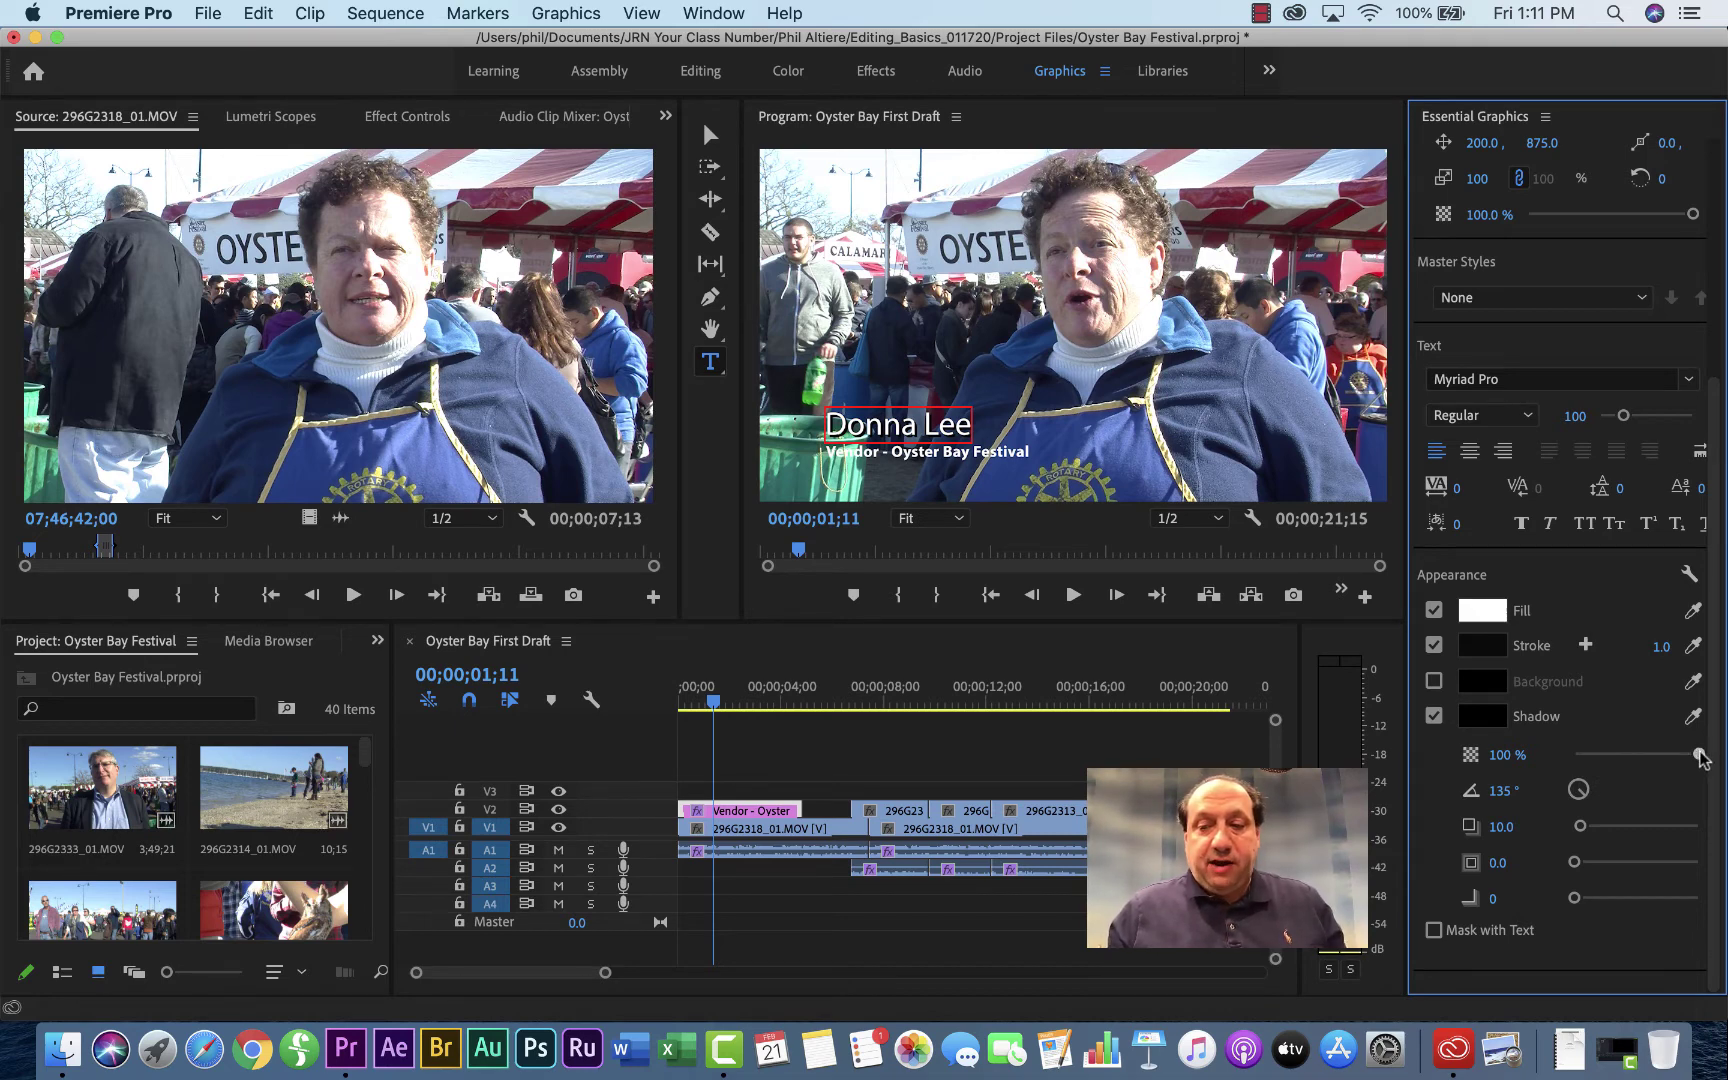
{"action": "mouse_move", "coordinate": [1699, 758]}
{"action": "left_mouse_down"}
{"action": "mouse_move", "coordinate": [1598, 757]}
{"action": "mouse_move", "coordinate": [1722, 750]}
{"action": "left_mouse_up"}
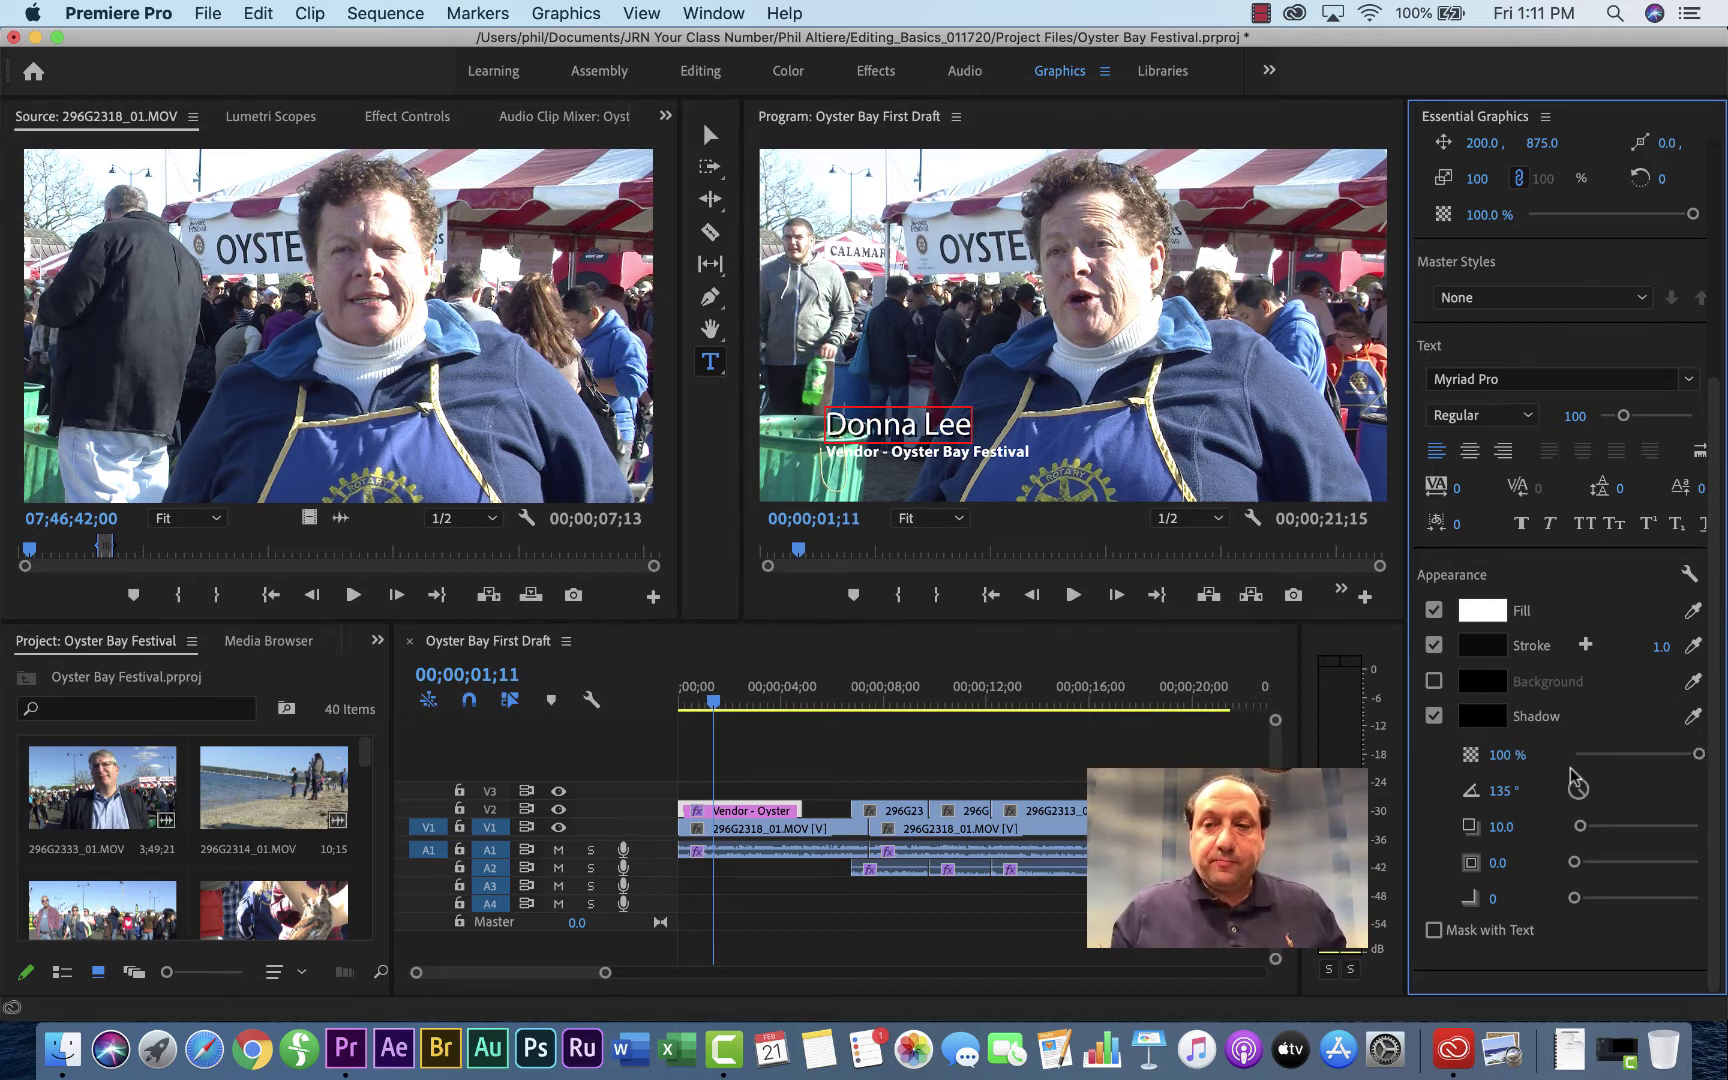
{"action": "scroll", "coordinate": [1528, 620], "scroll_direction": "up", "scroll_amount": 5}
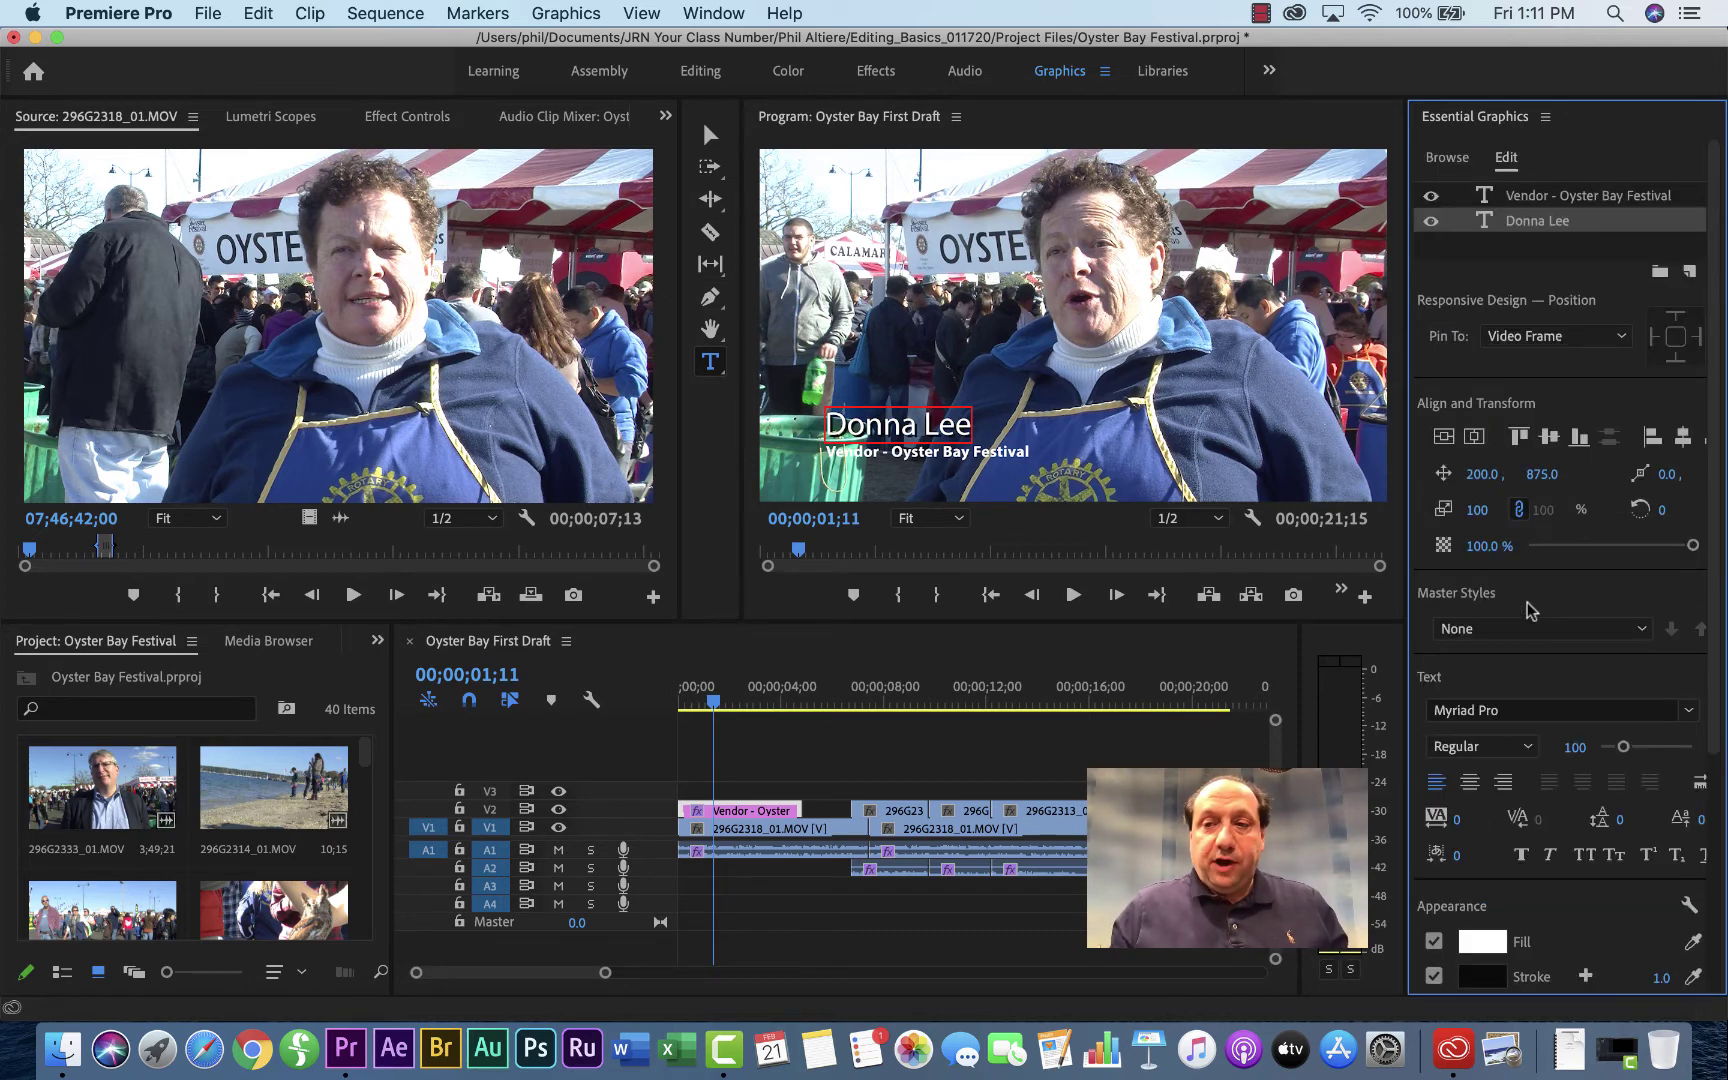
Step: Give the Vendor - Oyster Bay Festival layer a black stroke and a drop shadow
{"action": "left_click", "coordinate": [1545, 200]}
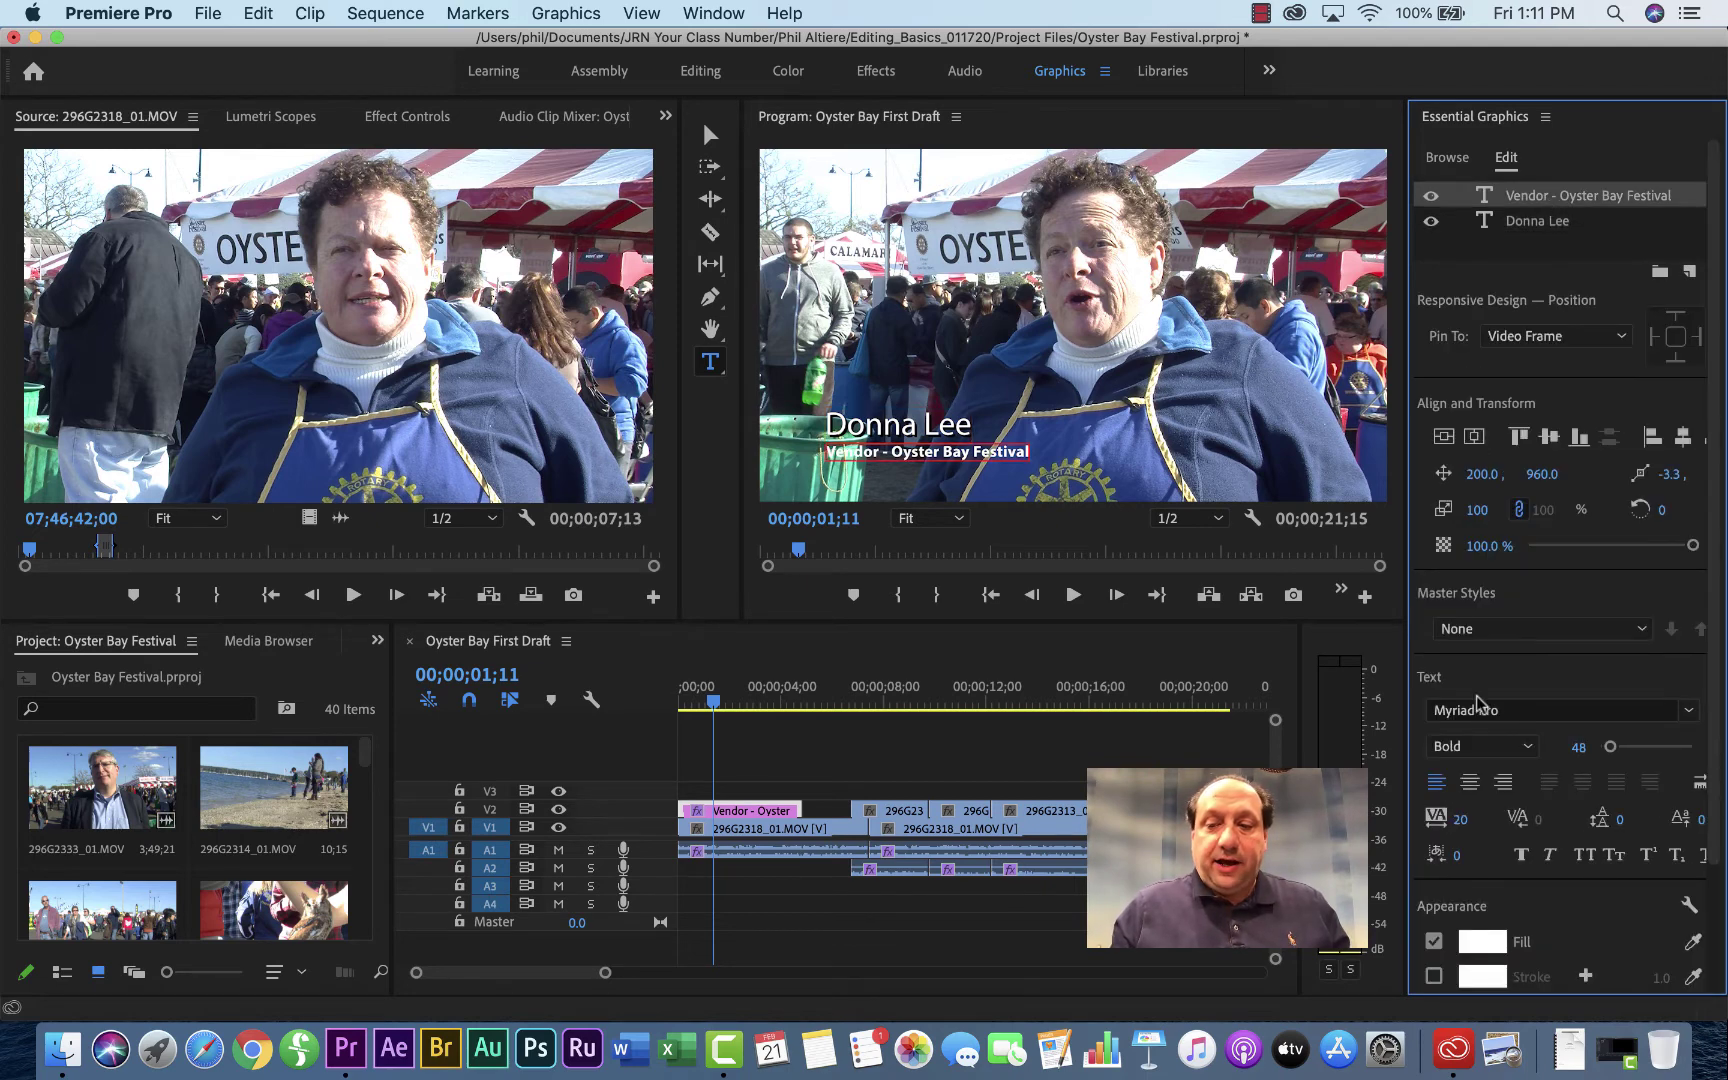
{"action": "scroll", "coordinate": [1480, 704], "scroll_direction": "down", "scroll_amount": 3}
{"action": "left_click", "coordinate": [1433, 824]}
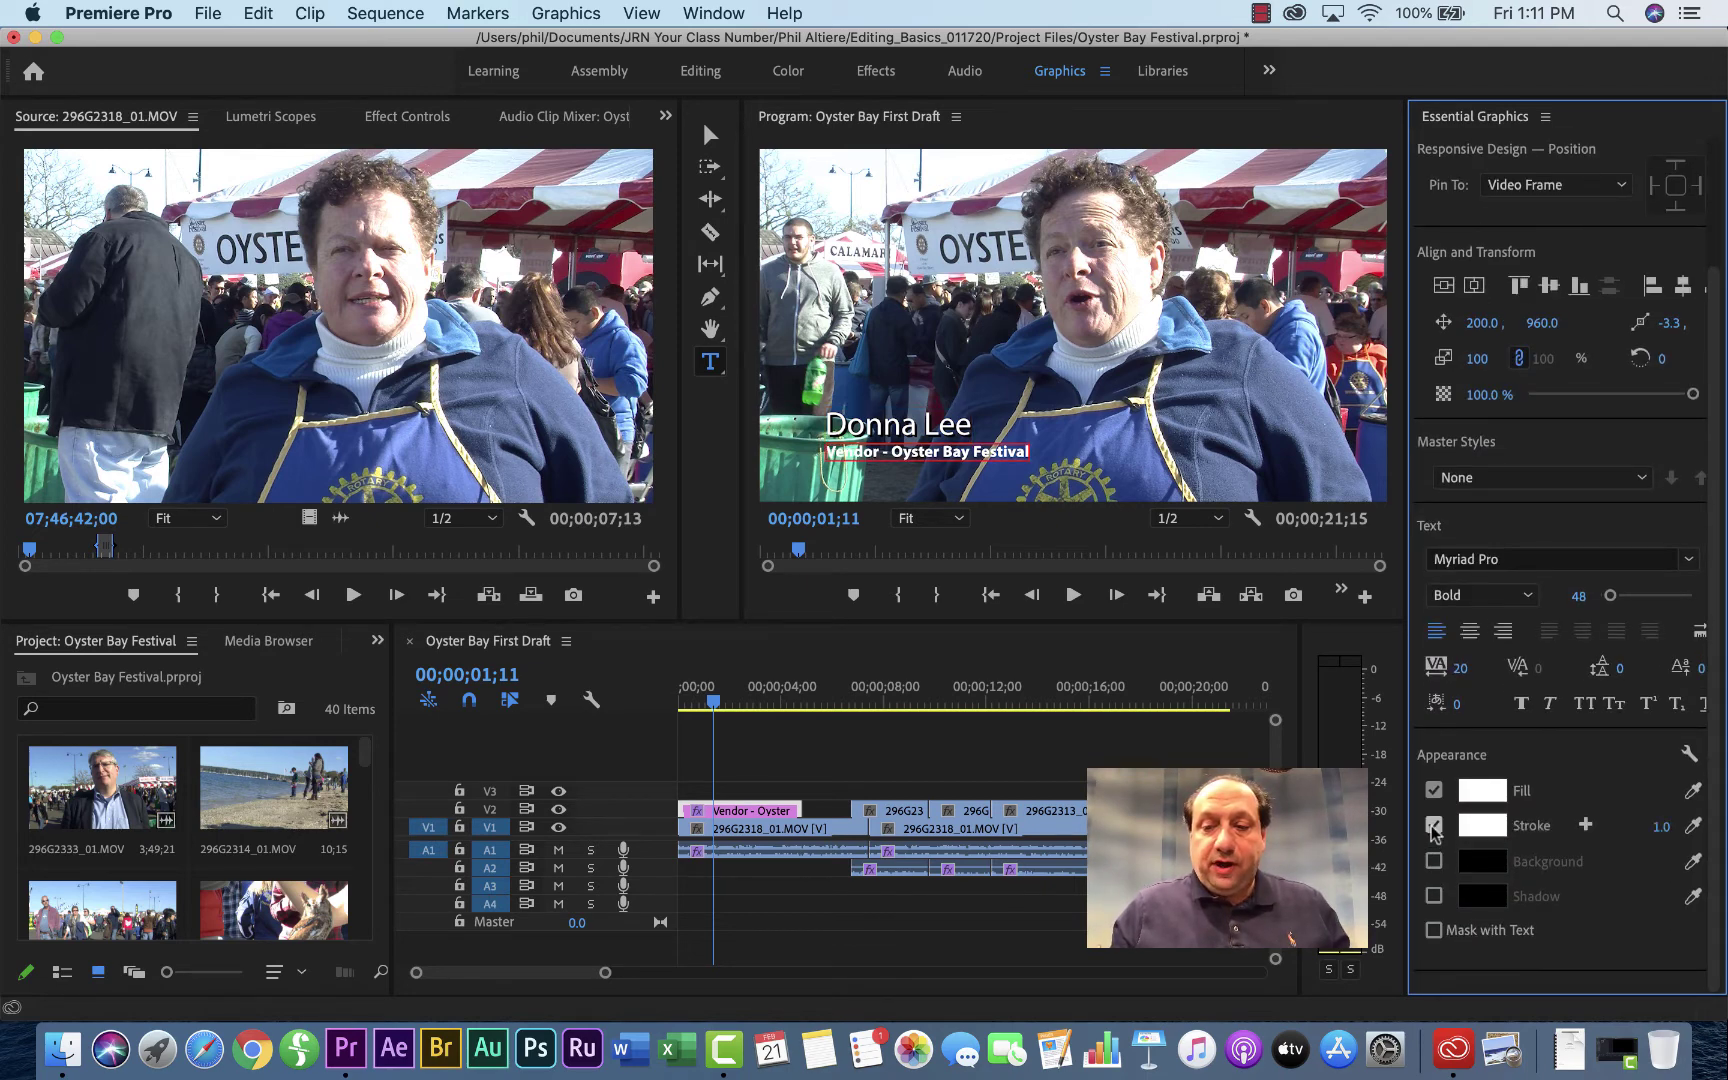
{"action": "left_click", "coordinate": [1484, 830]}
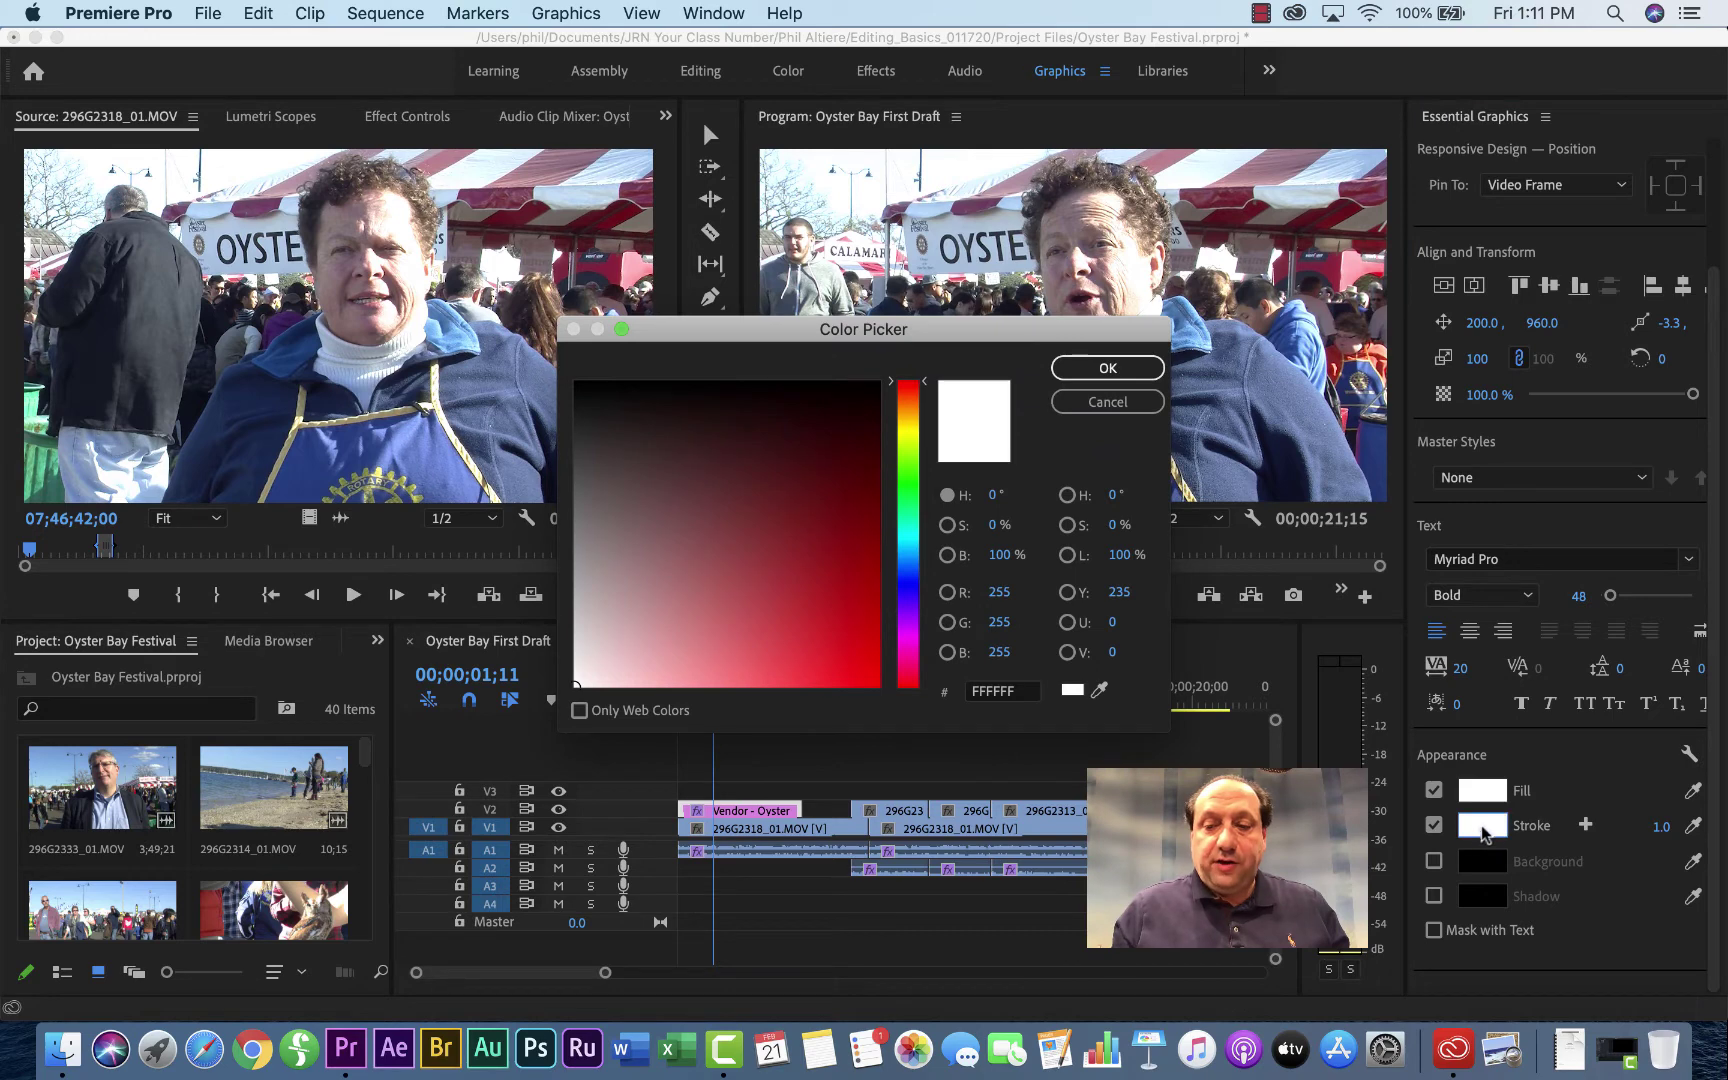
{"action": "left_click_drag", "start_coordinate": [643, 386], "coordinate": [578, 382]}
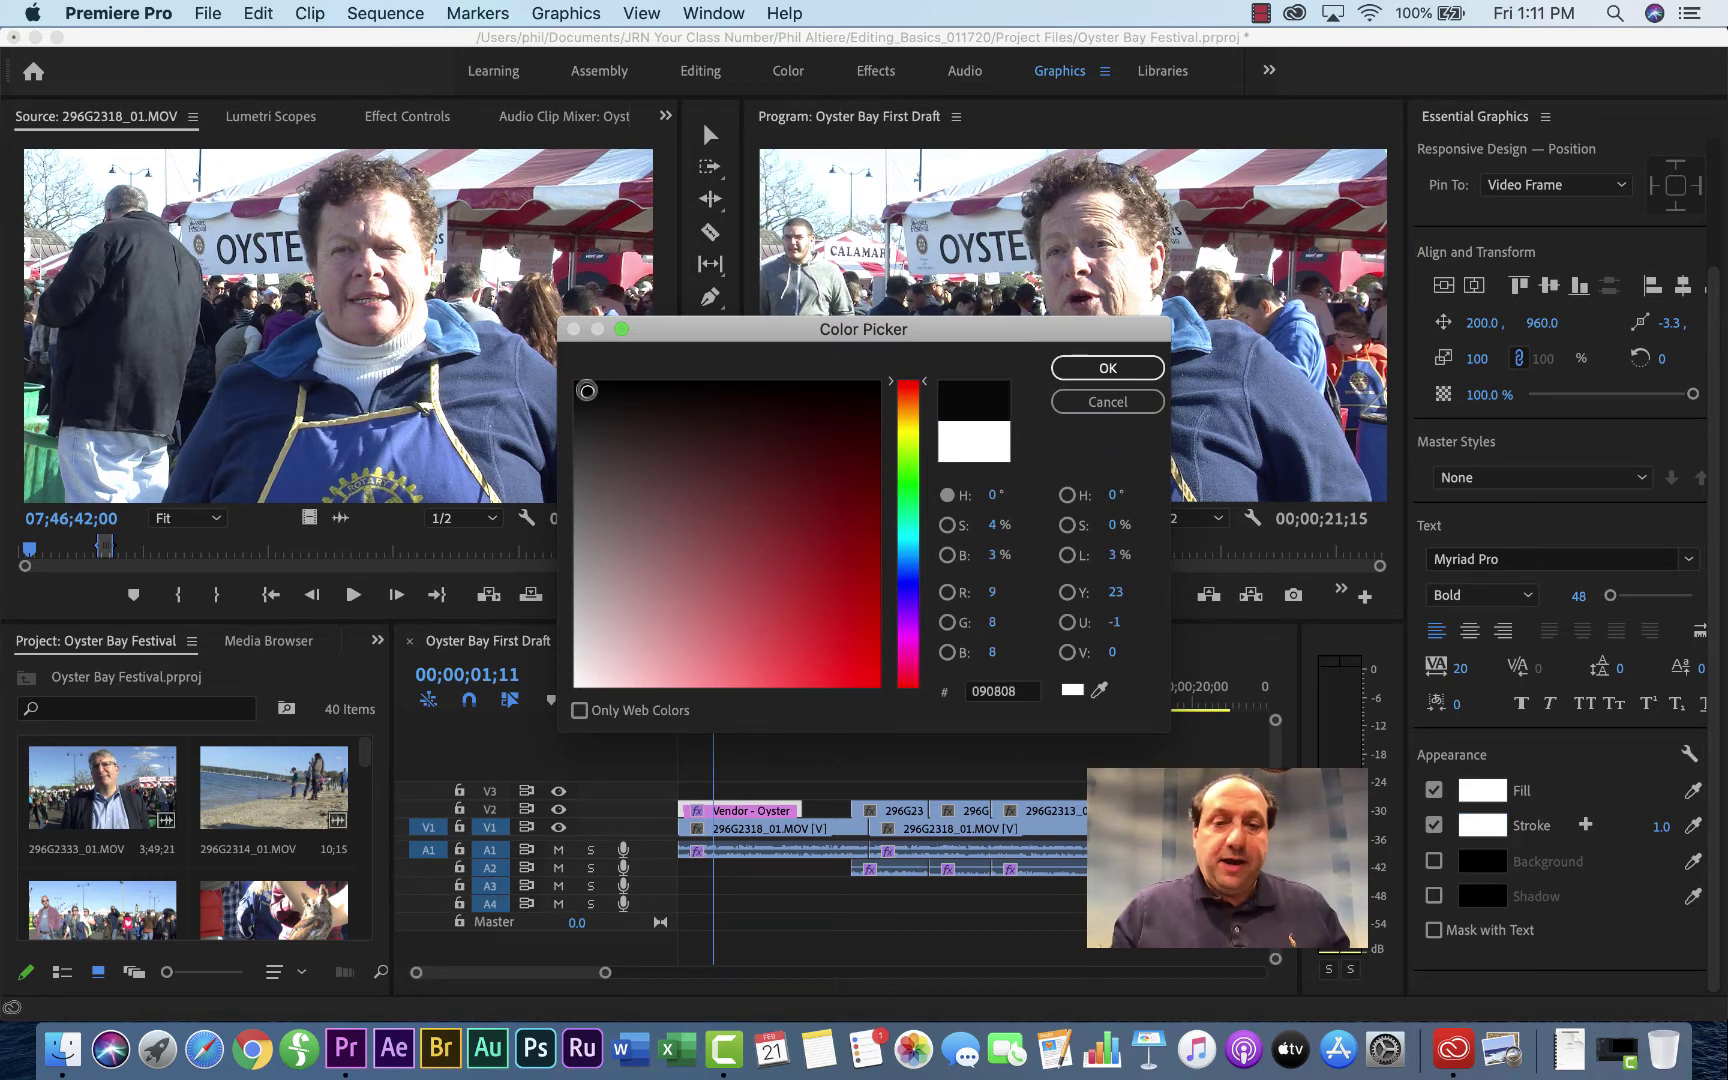
{"action": "left_click", "coordinate": [1108, 368]}
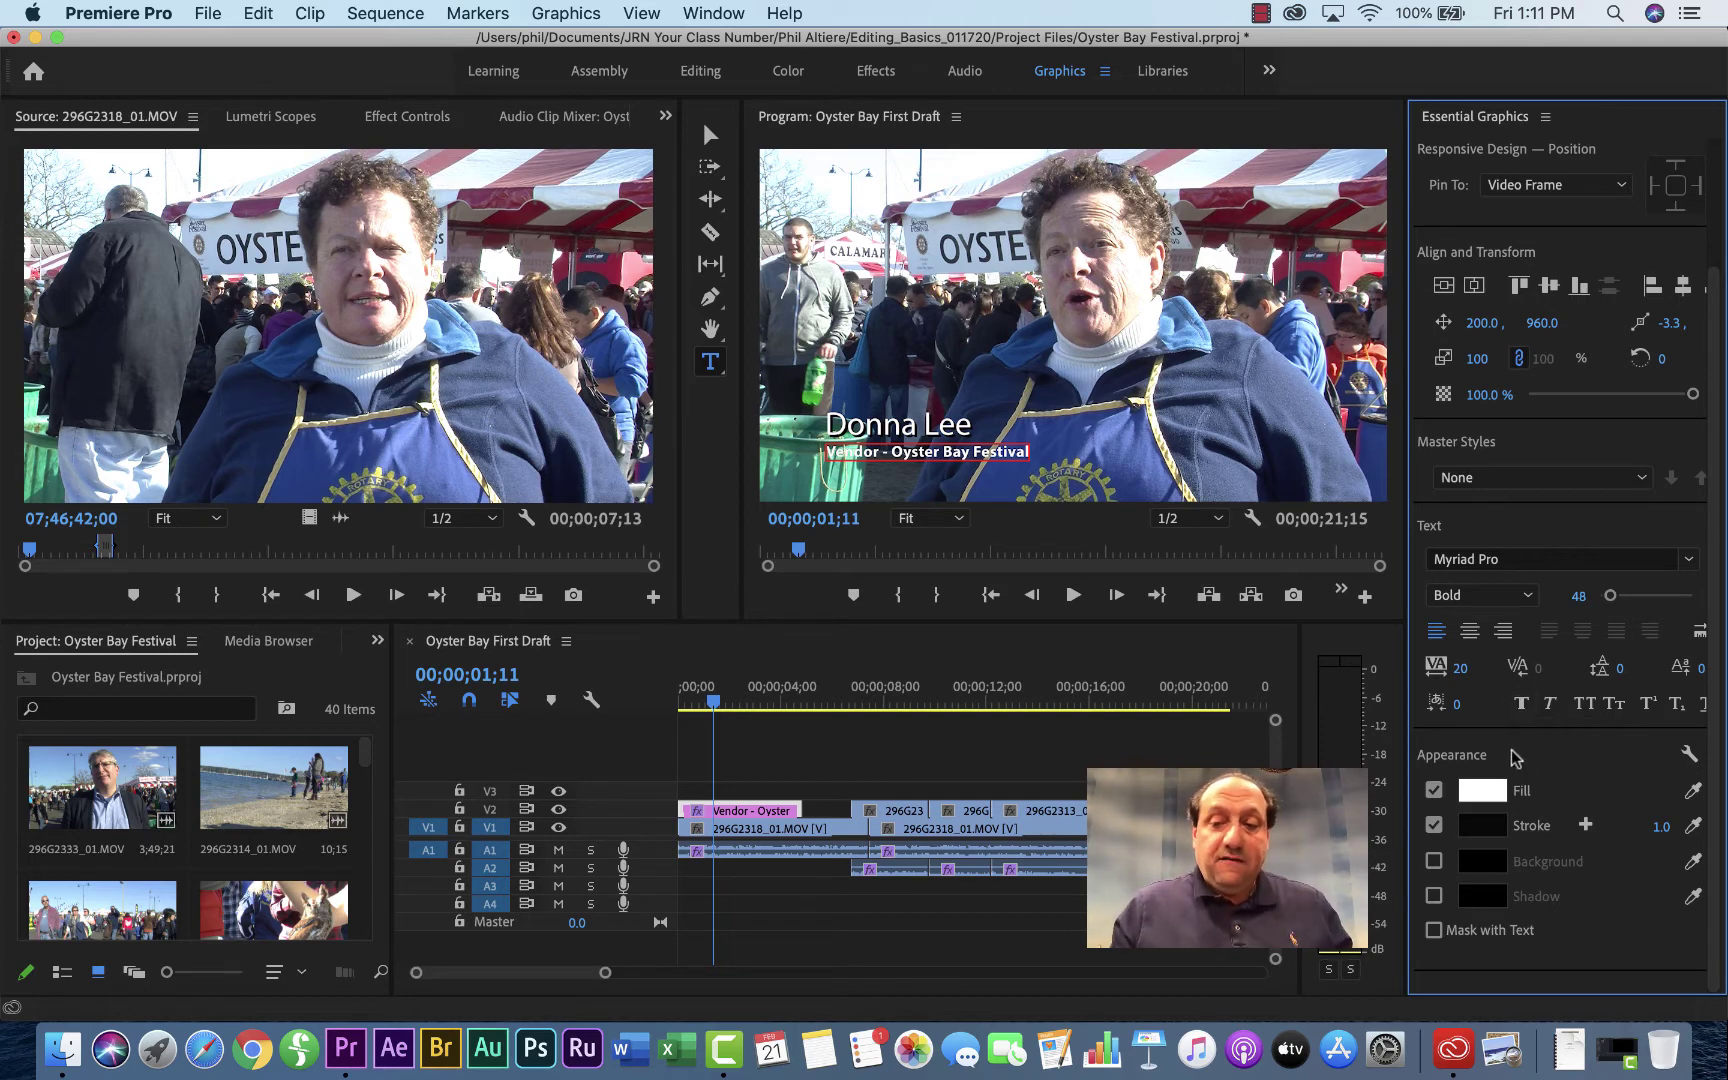
{"action": "left_click", "coordinate": [1434, 896]}
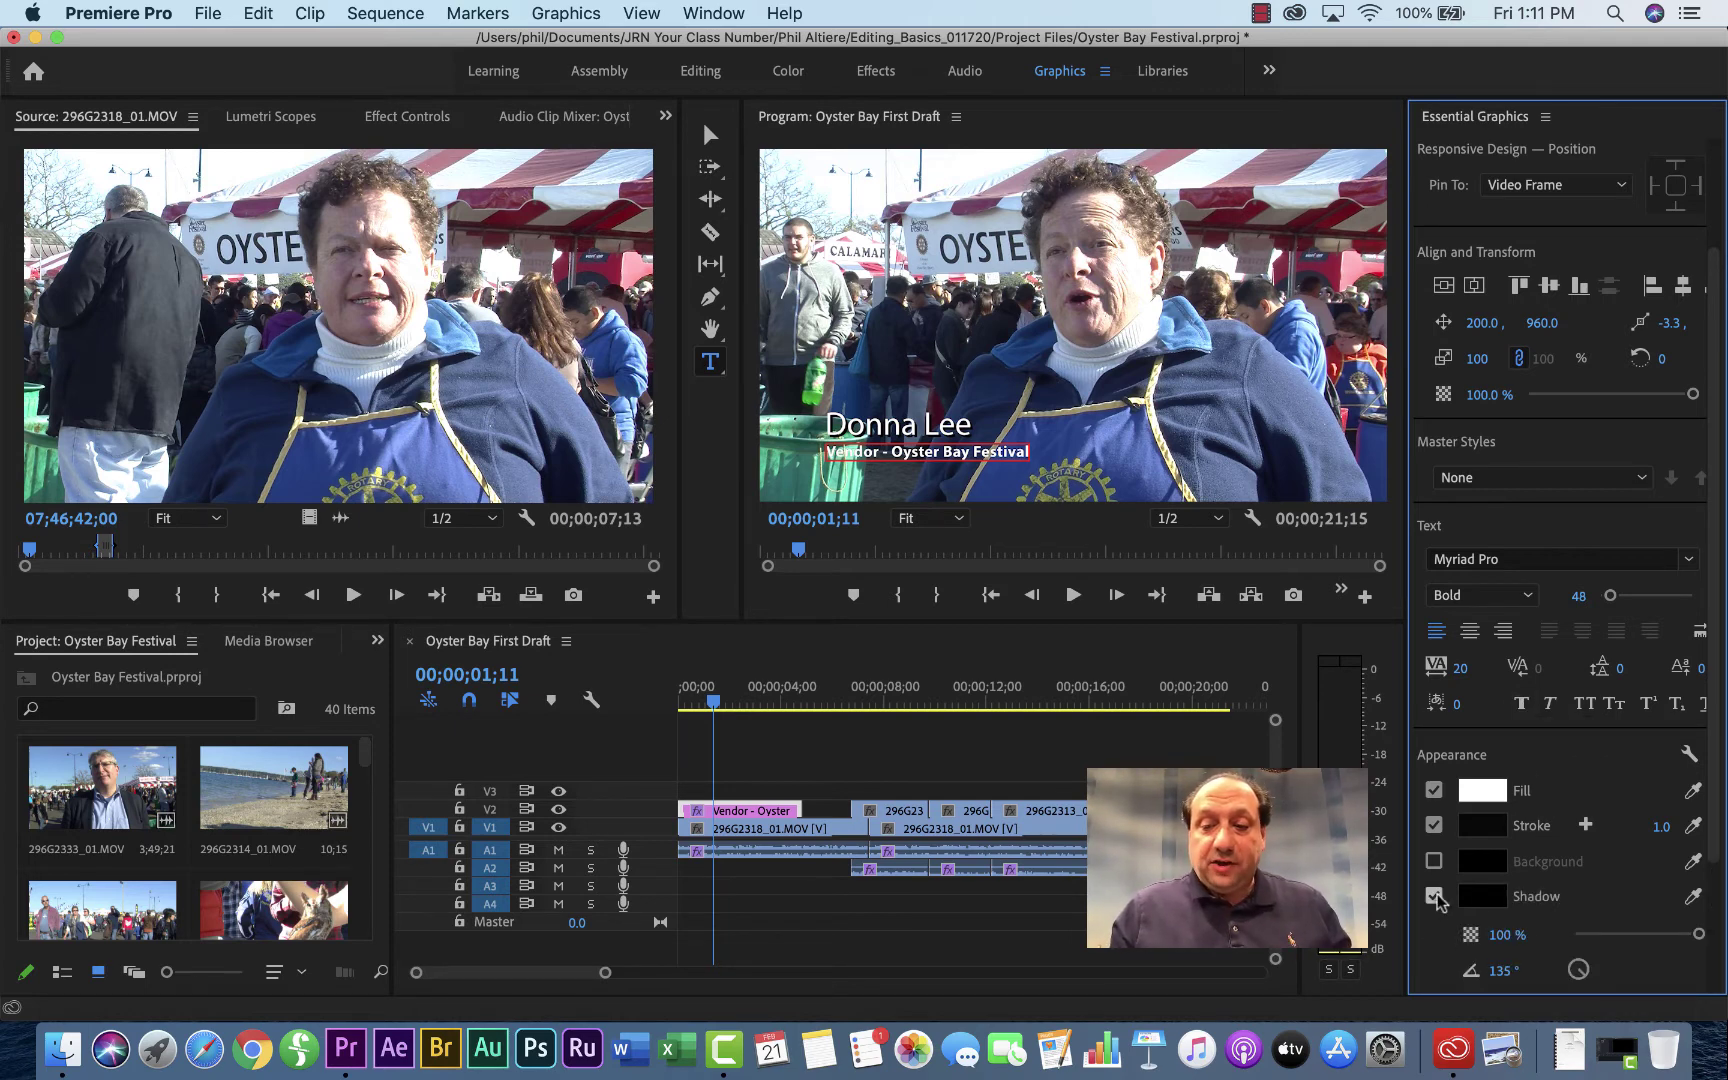
{"action": "scroll", "coordinate": [1437, 900], "scroll_direction": "down", "scroll_amount": 5}
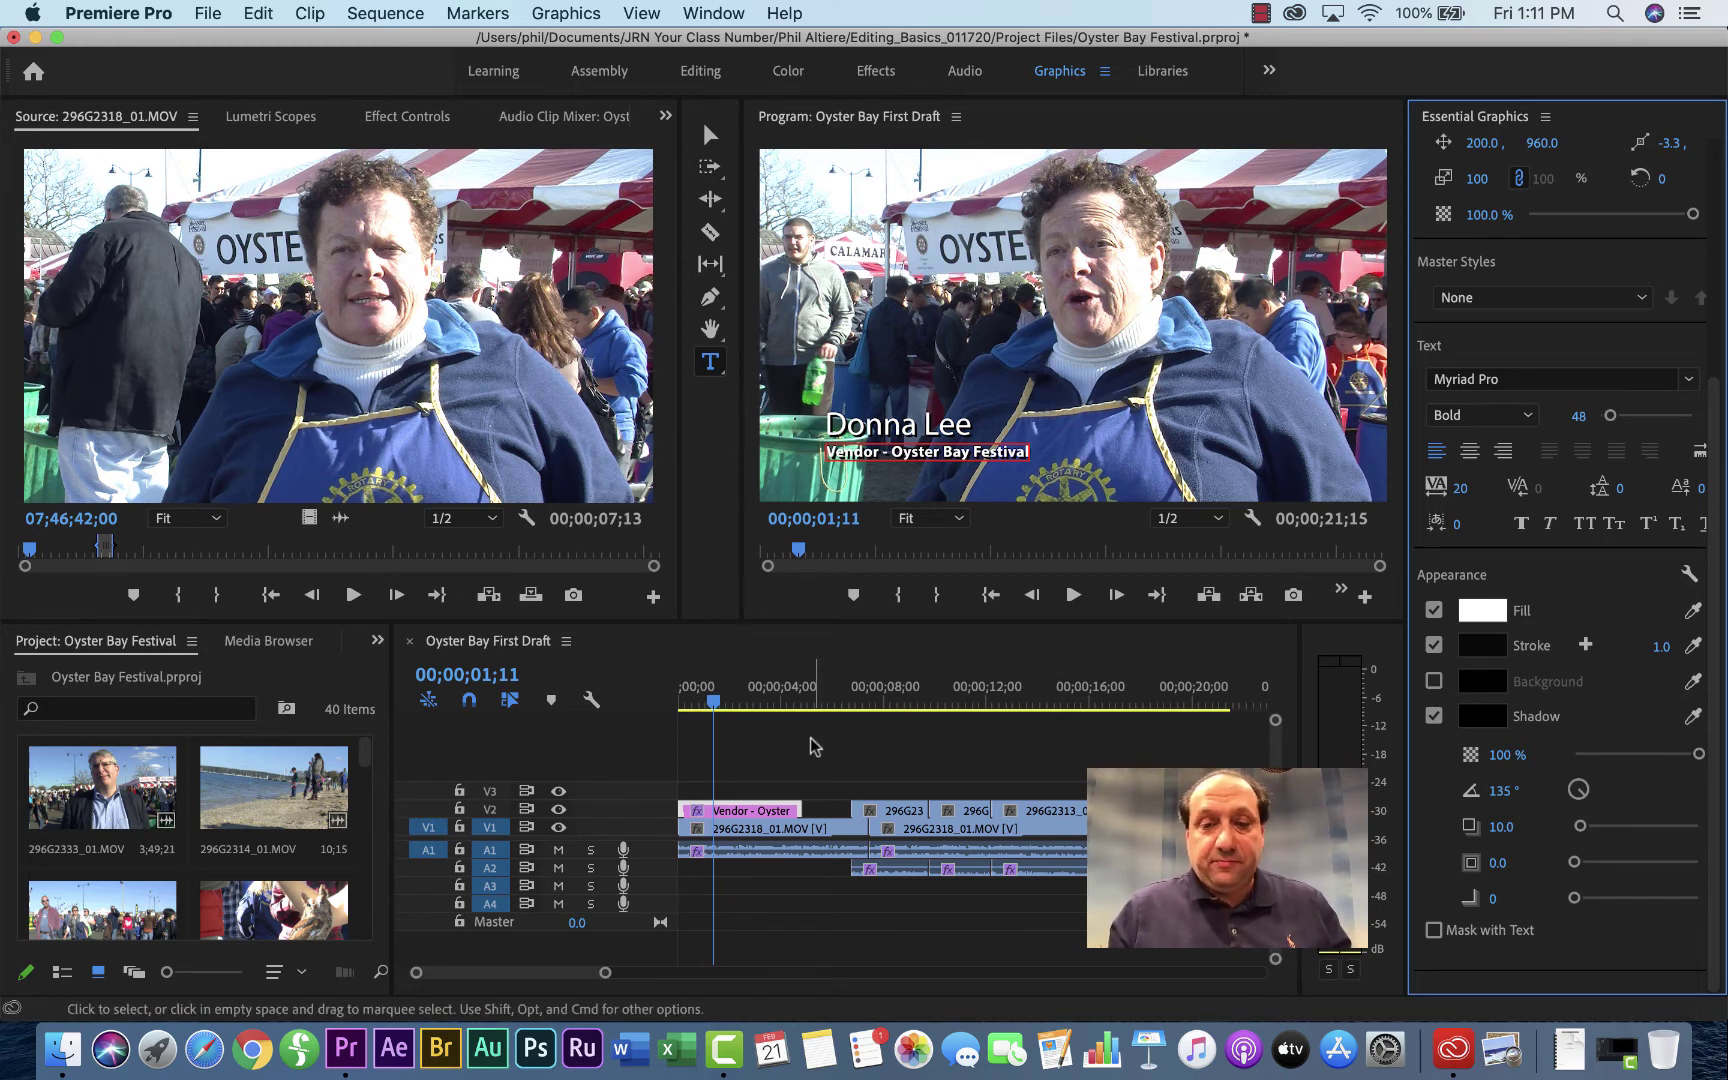
Step: Play the sequence from 00;00;00;00 to preview the lower third, then stop
{"action": "left_click_drag", "start_coordinate": [815, 690], "coordinate": [552, 712]}
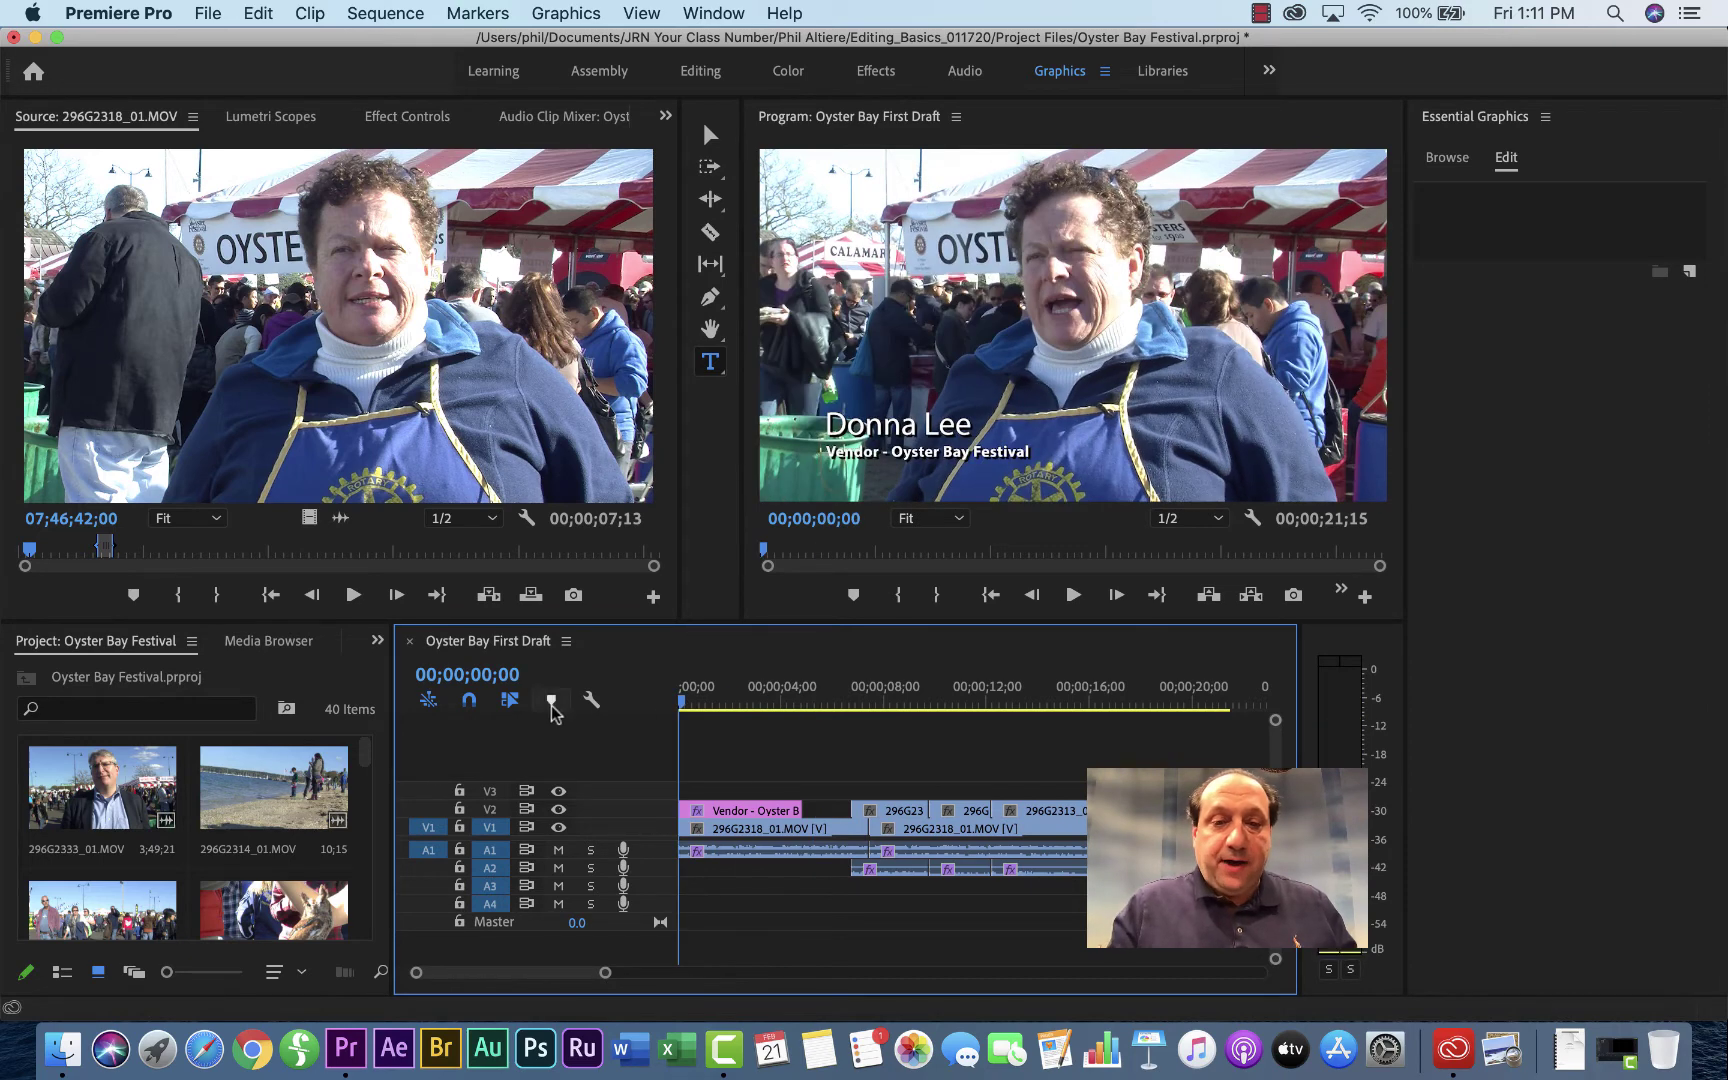
{"action": "key", "text": "space"}
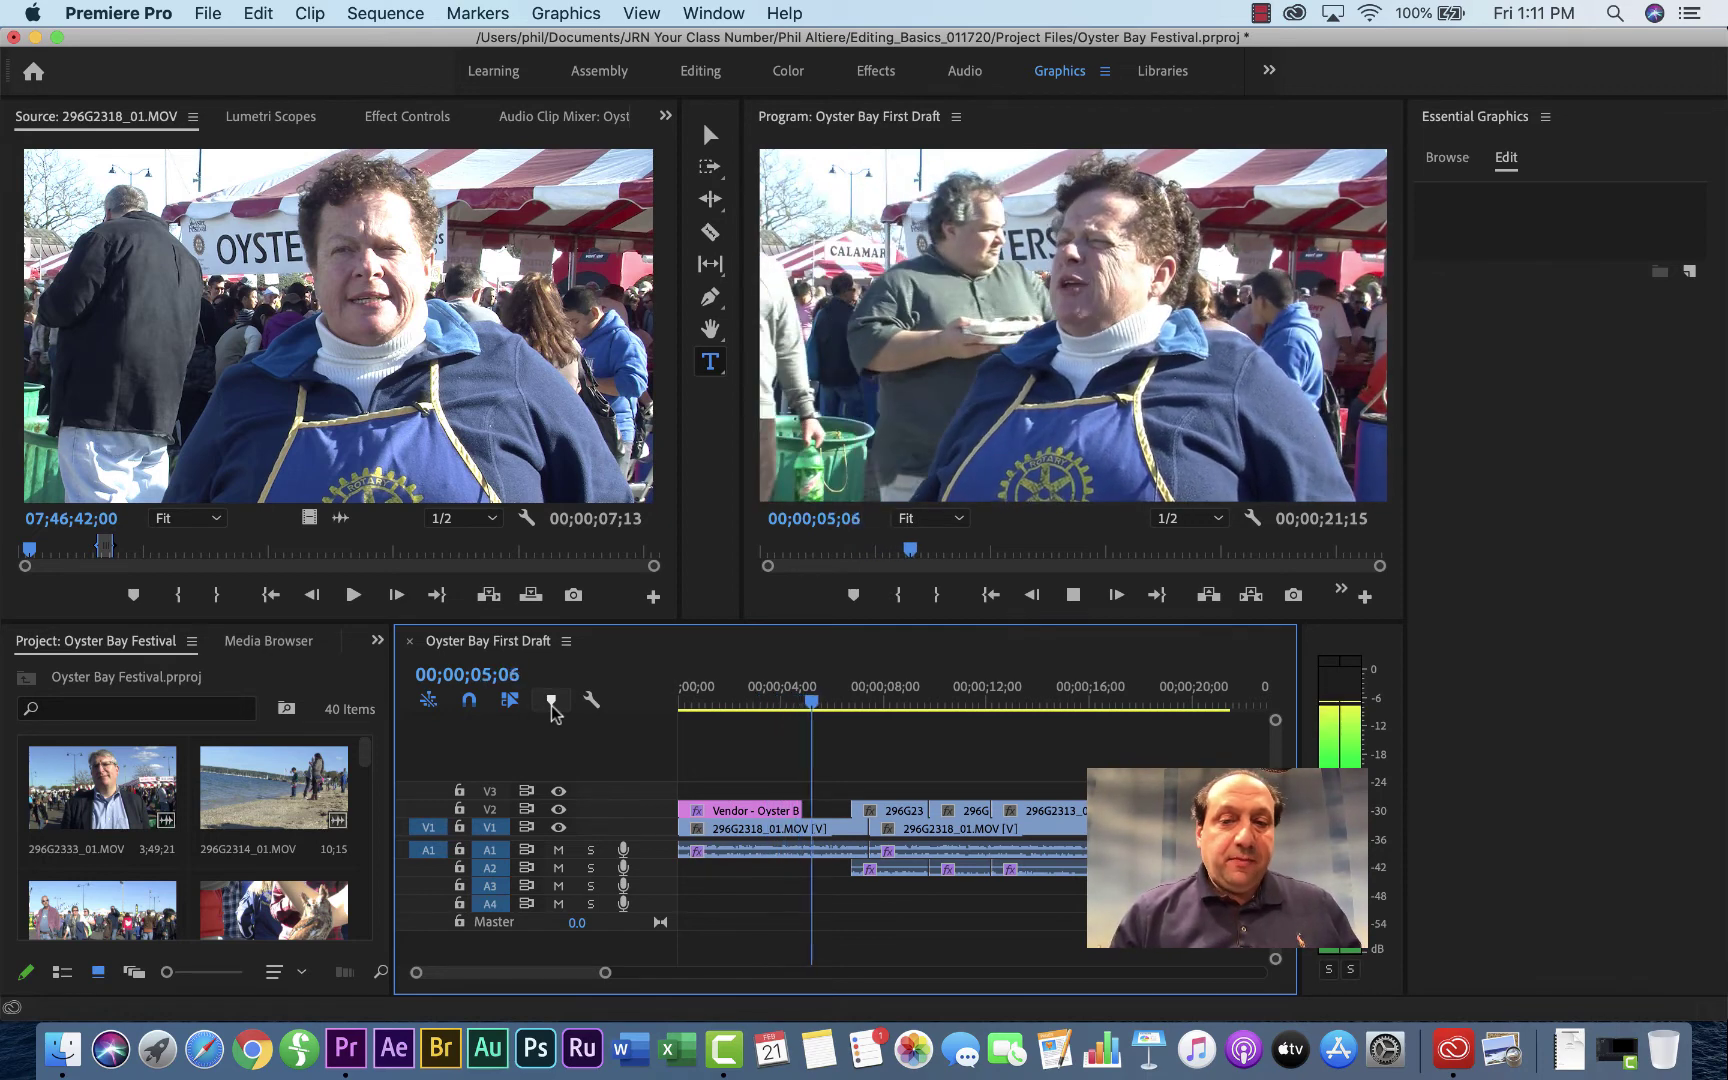
{"action": "key", "text": "space"}
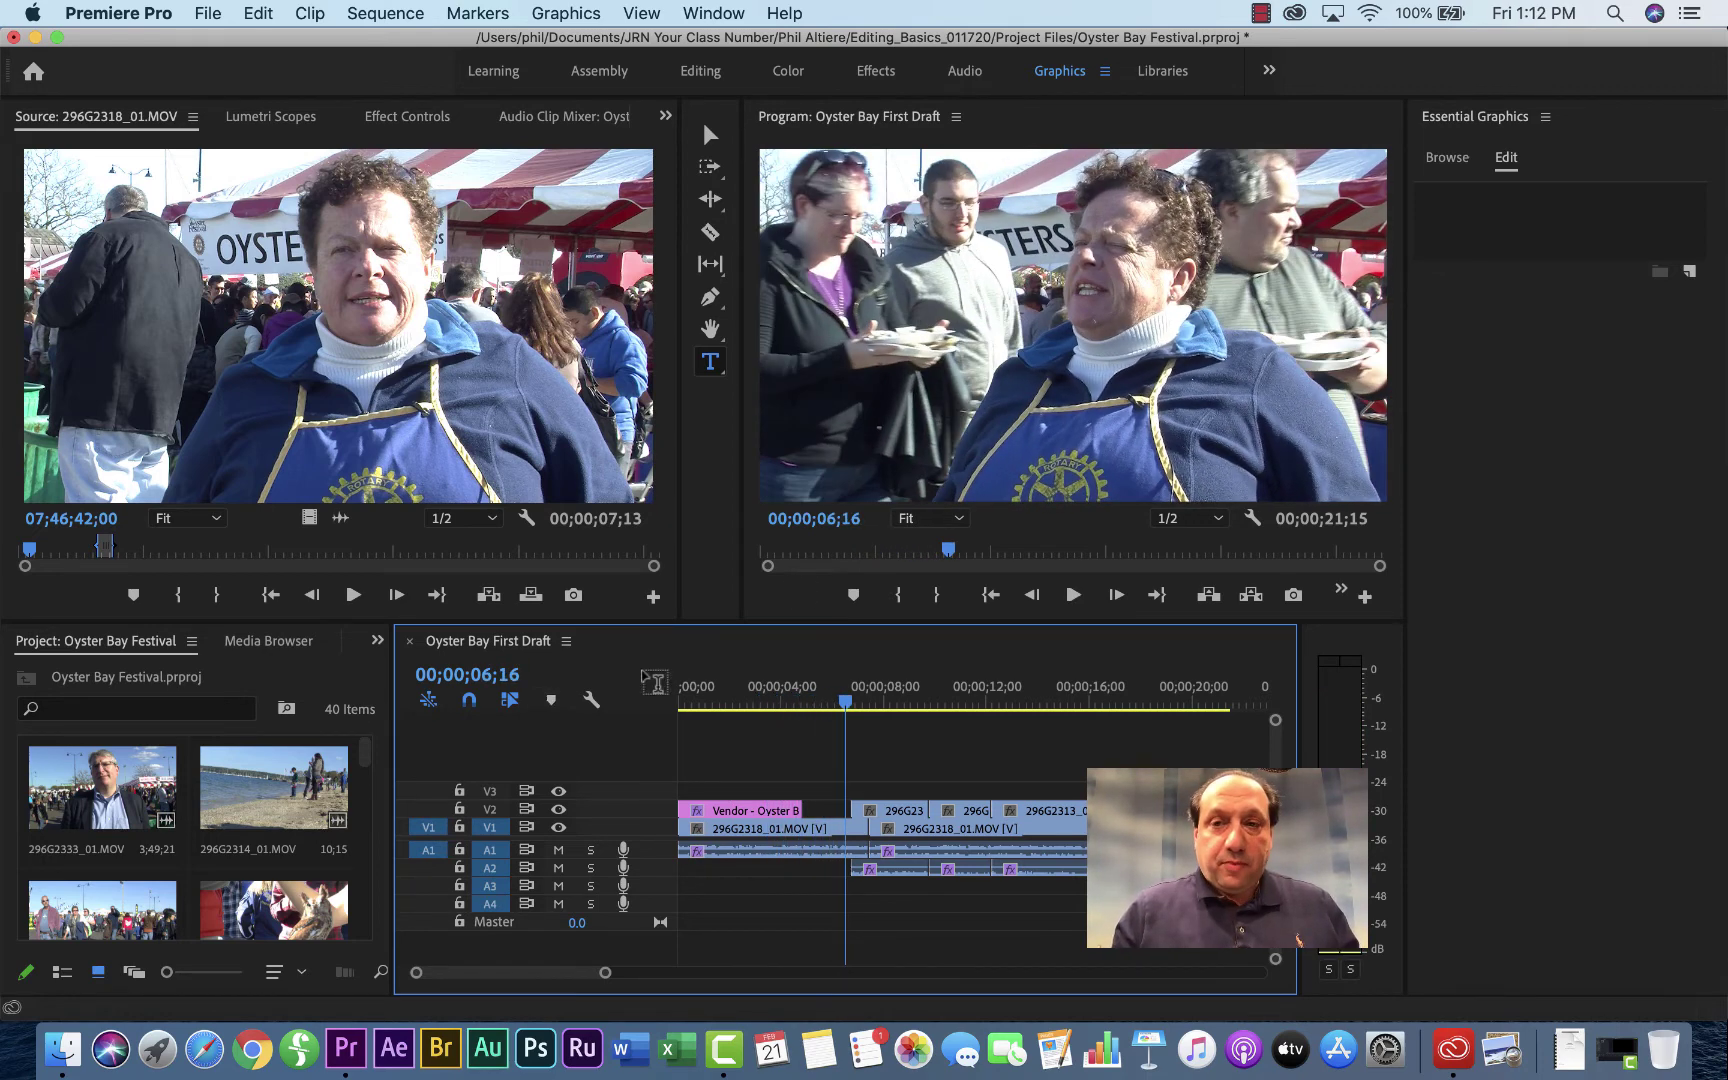